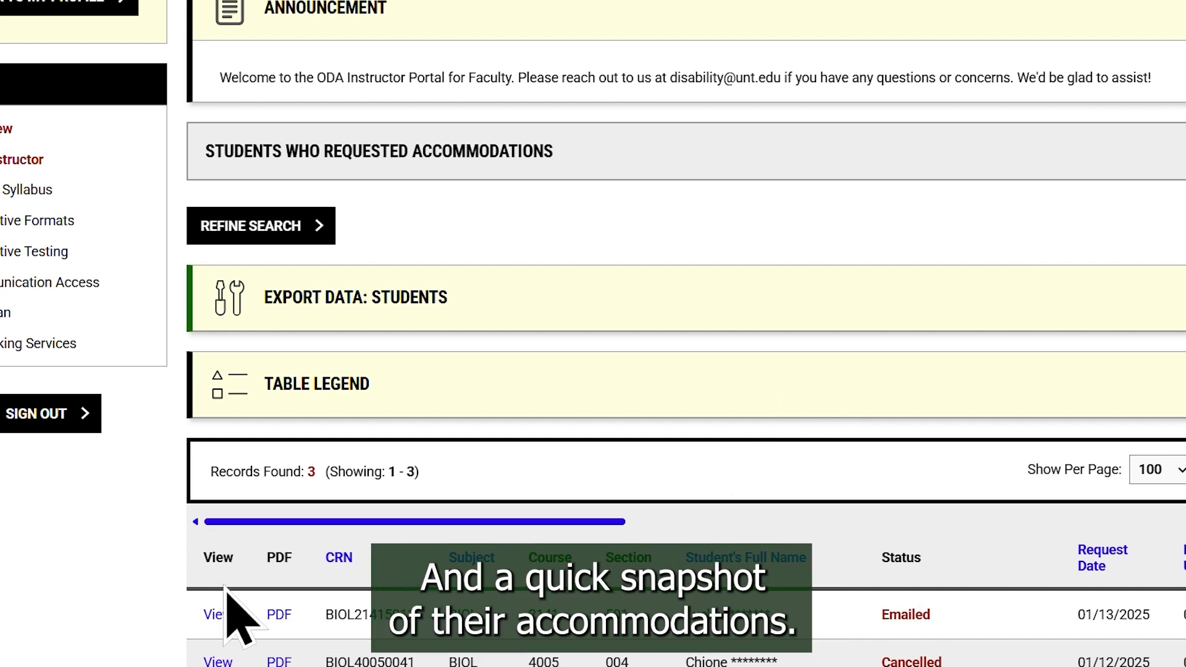
- View the accommodation letter of the first student in the list of accommodation requests
{"action": "left_click", "coordinate": [216, 614]}
{"action": "scroll", "coordinate": [935, 339], "scroll_direction": "down", "scroll_amount": 5}
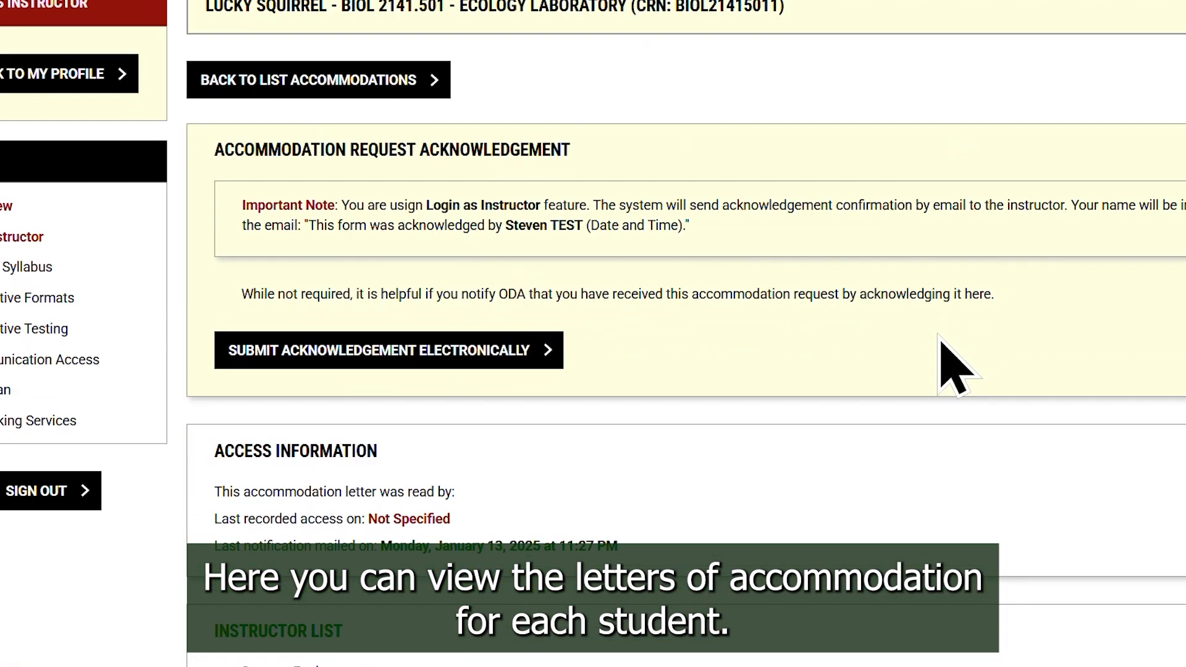
{"action": "scroll", "coordinate": [939, 346], "scroll_direction": "down", "scroll_amount": 10}
{"action": "scroll", "coordinate": [951, 364], "scroll_direction": "down", "scroll_amount": 14}
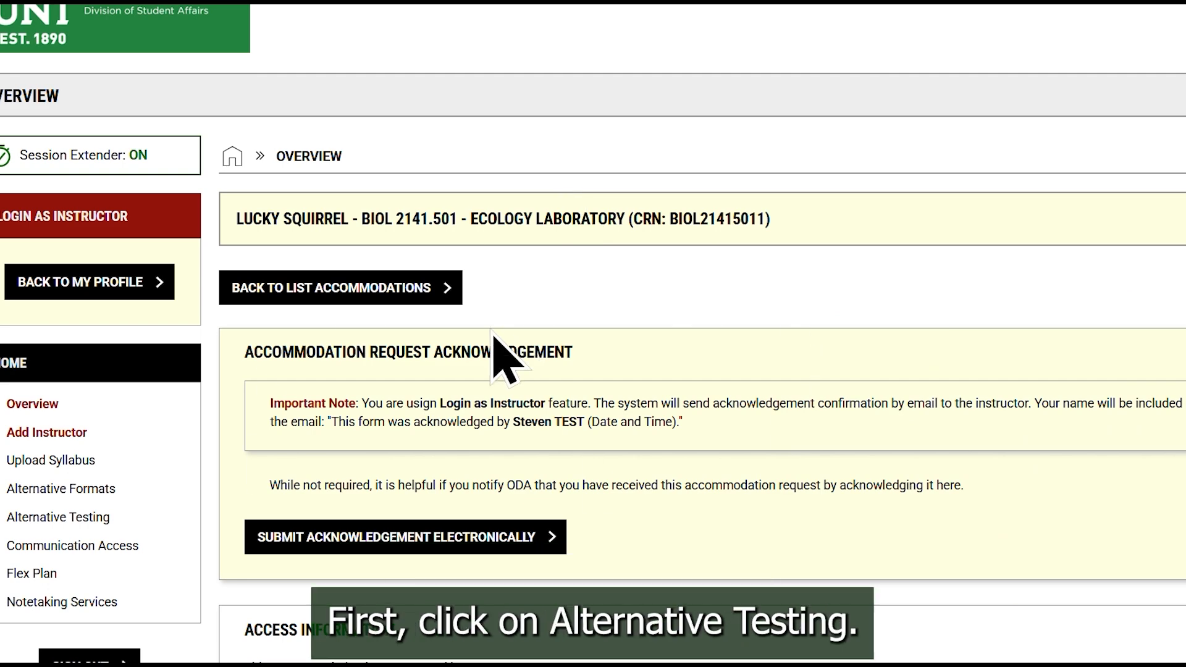
- Open the form to specify the Alternative Testing Agreement for BIOL 2141.501 - Ecology Laboratory
{"action": "left_click", "coordinate": [92, 517]}
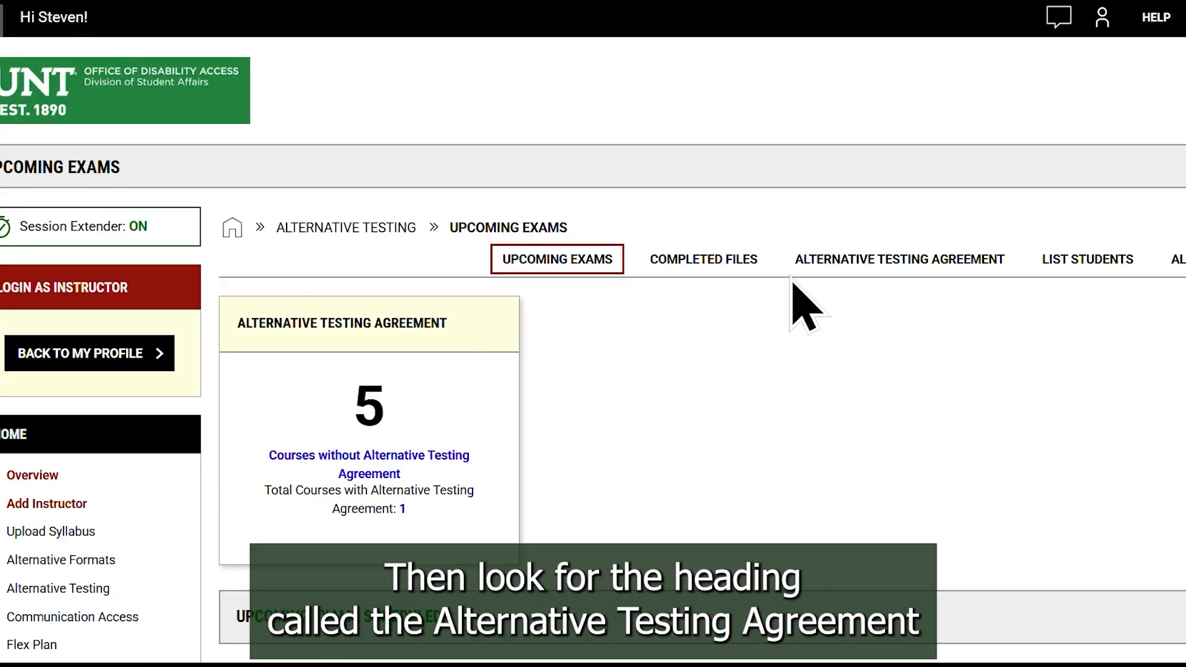
{"action": "left_click", "coordinate": [909, 258]}
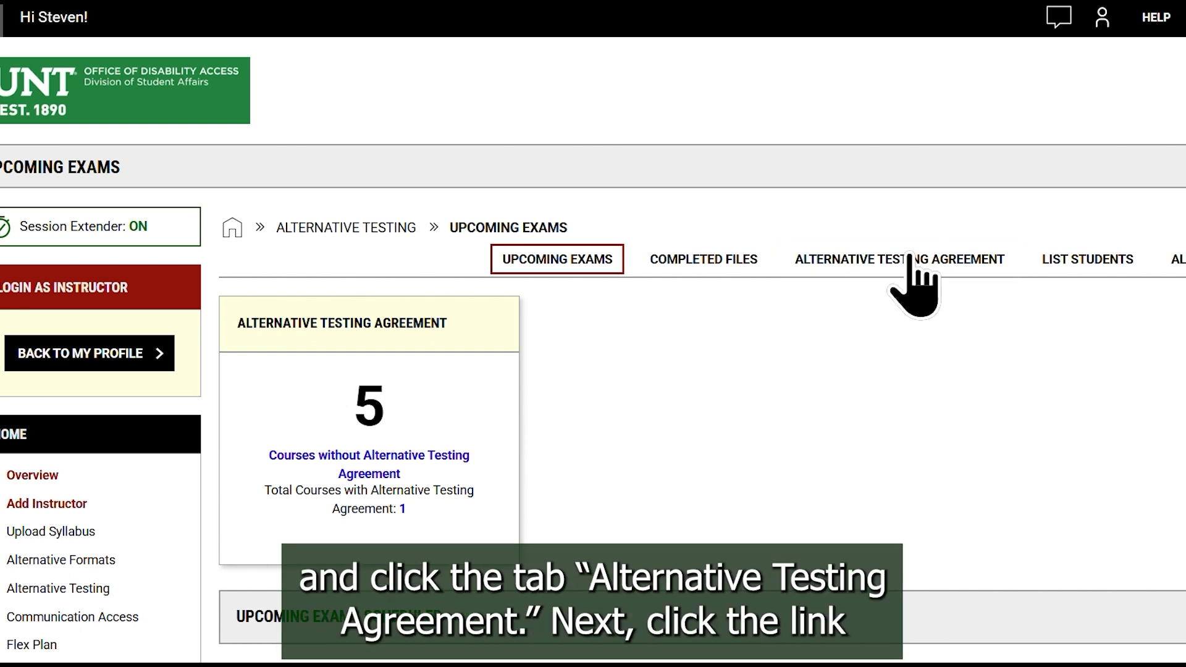
{"action": "scroll", "coordinate": [902, 377], "scroll_direction": "down", "scroll_amount": 7}
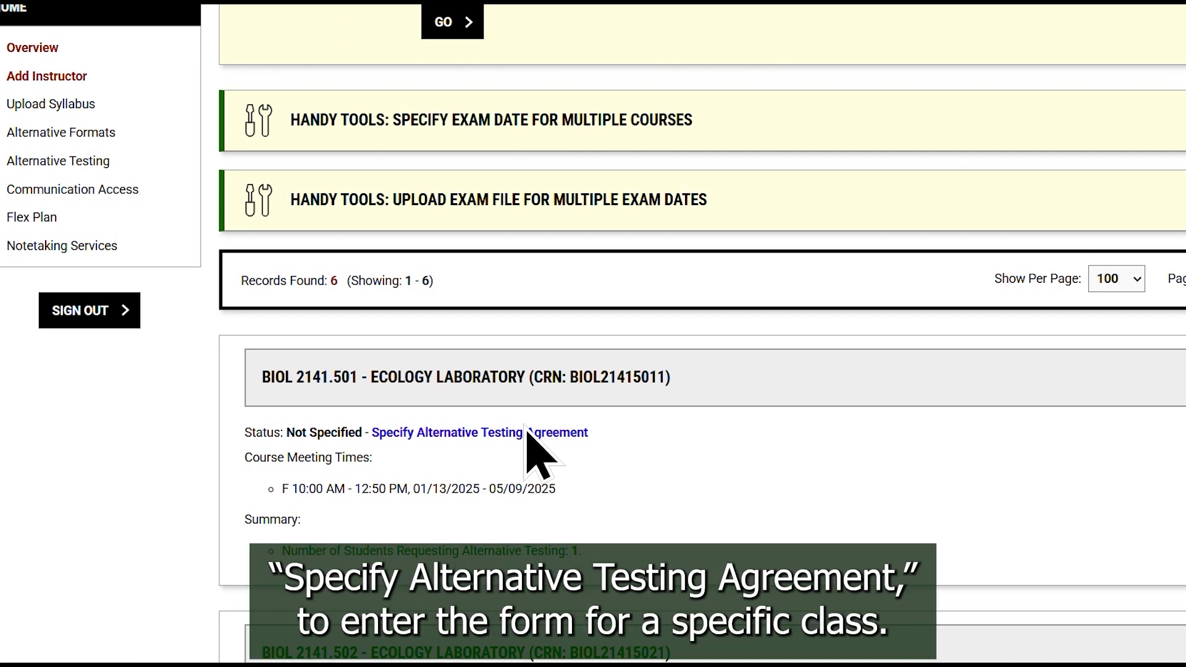
{"action": "left_click", "coordinate": [491, 434]}
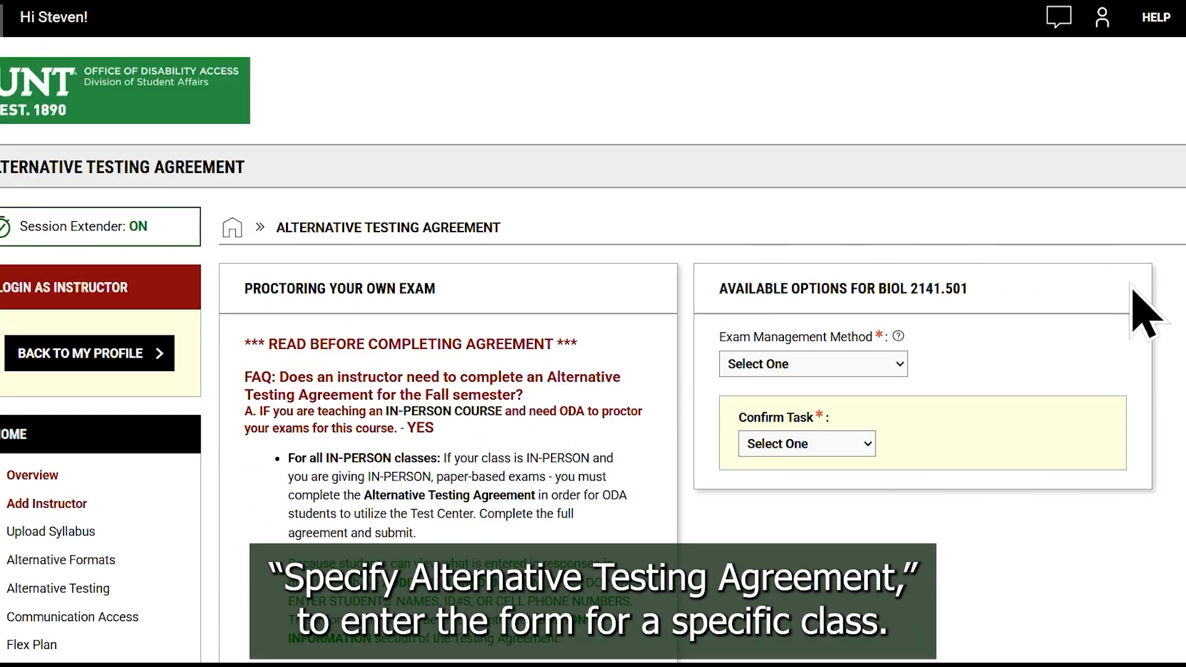
- Set the exam management method to ODA Will Proctor Exams, choose Confirm to Proceed, and submit the selection
{"action": "scroll", "coordinate": [1096, 303], "scroll_direction": "down", "scroll_amount": 3}
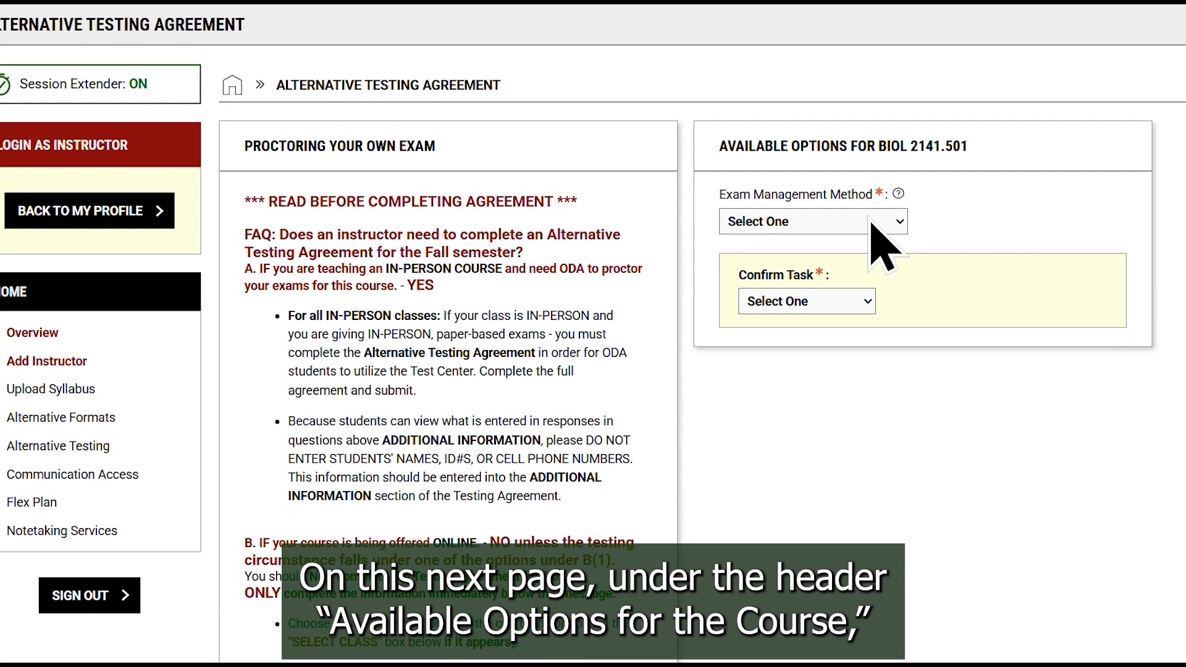
{"action": "left_click", "coordinate": [851, 221]}
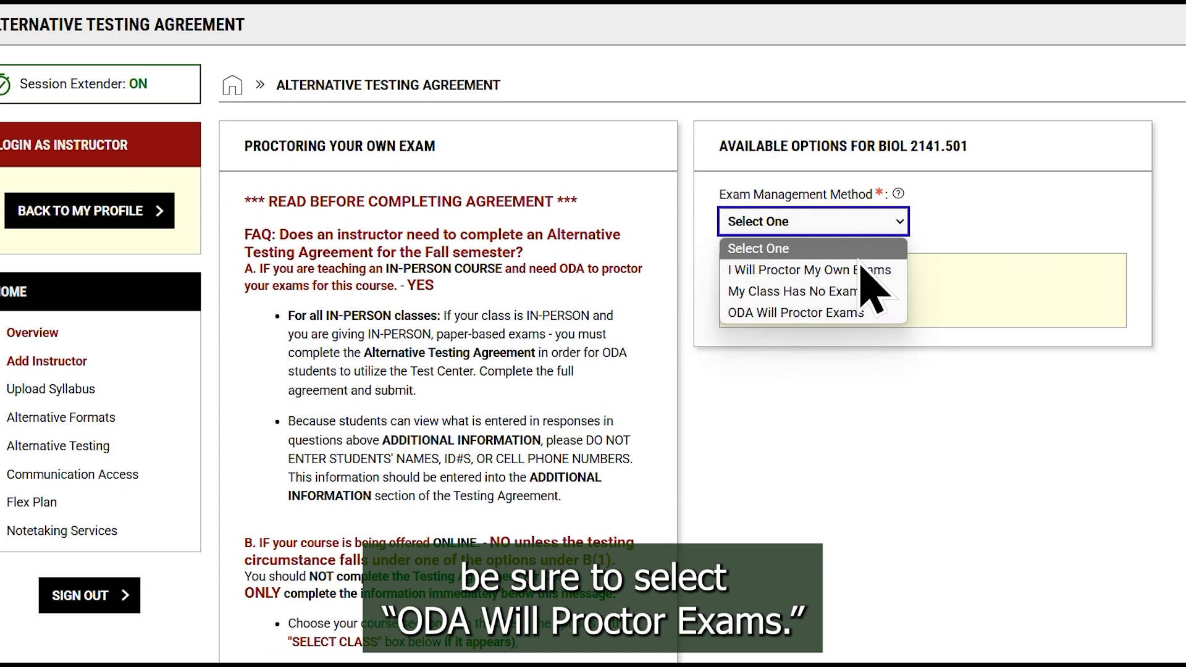
{"action": "left_click", "coordinate": [861, 313]}
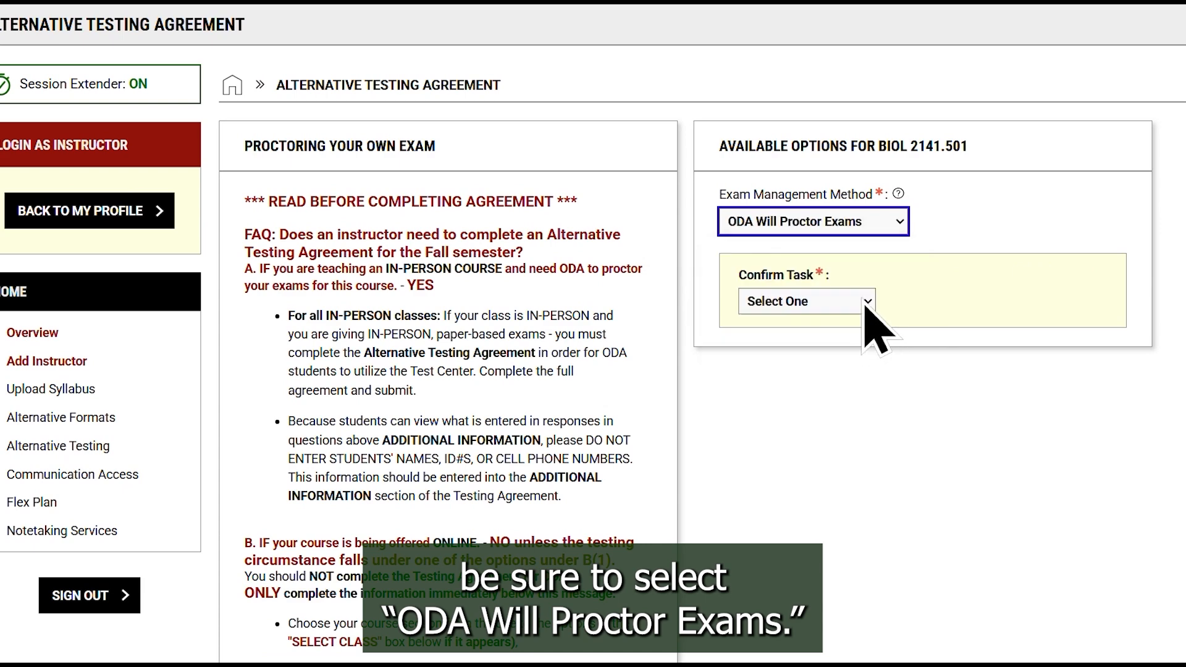
{"action": "left_click", "coordinate": [862, 310]}
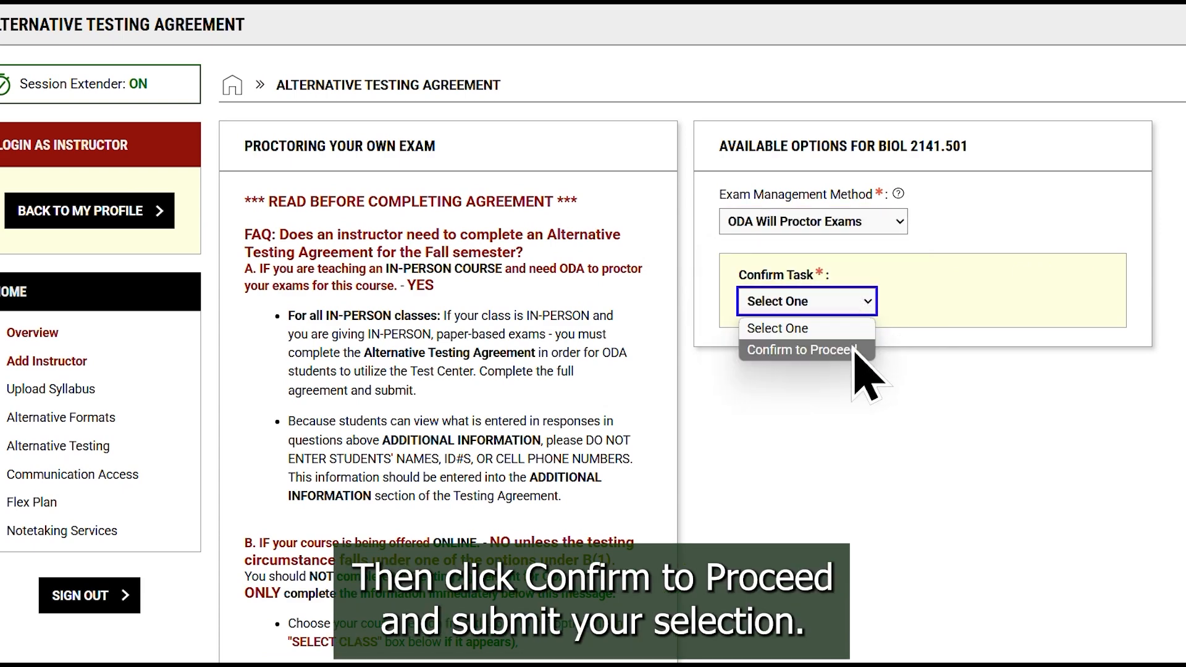
{"action": "left_click", "coordinate": [856, 350]}
{"action": "scroll", "coordinate": [988, 383], "scroll_direction": "down", "scroll_amount": 10}
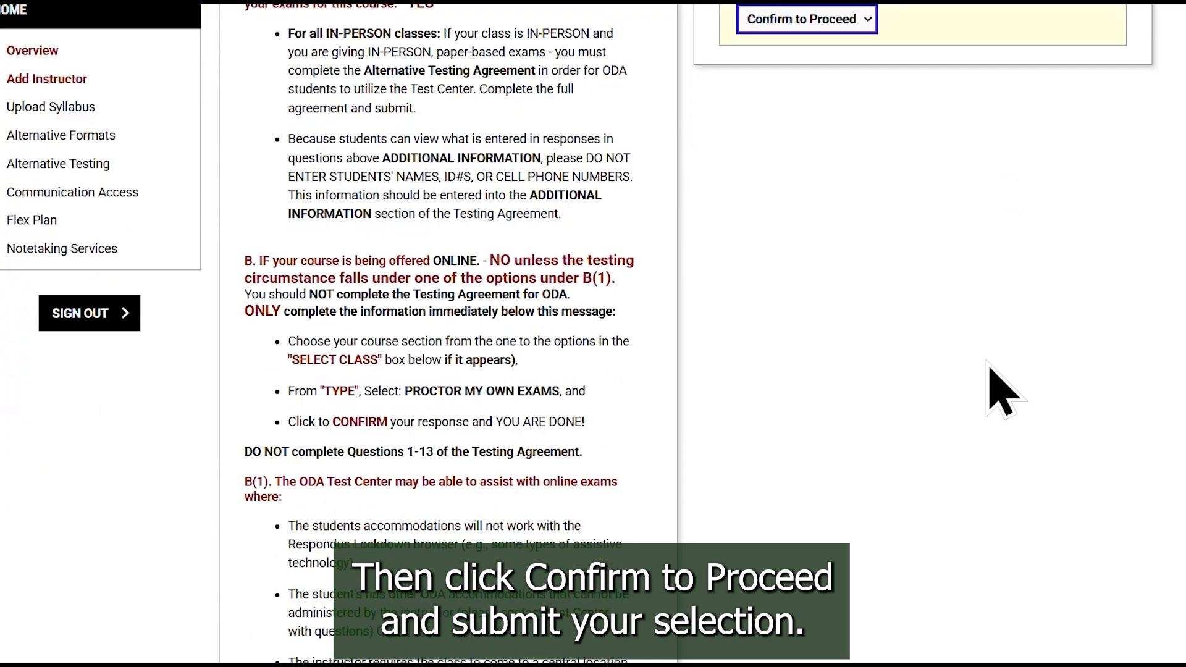
{"action": "left_click", "coordinate": [398, 462]}
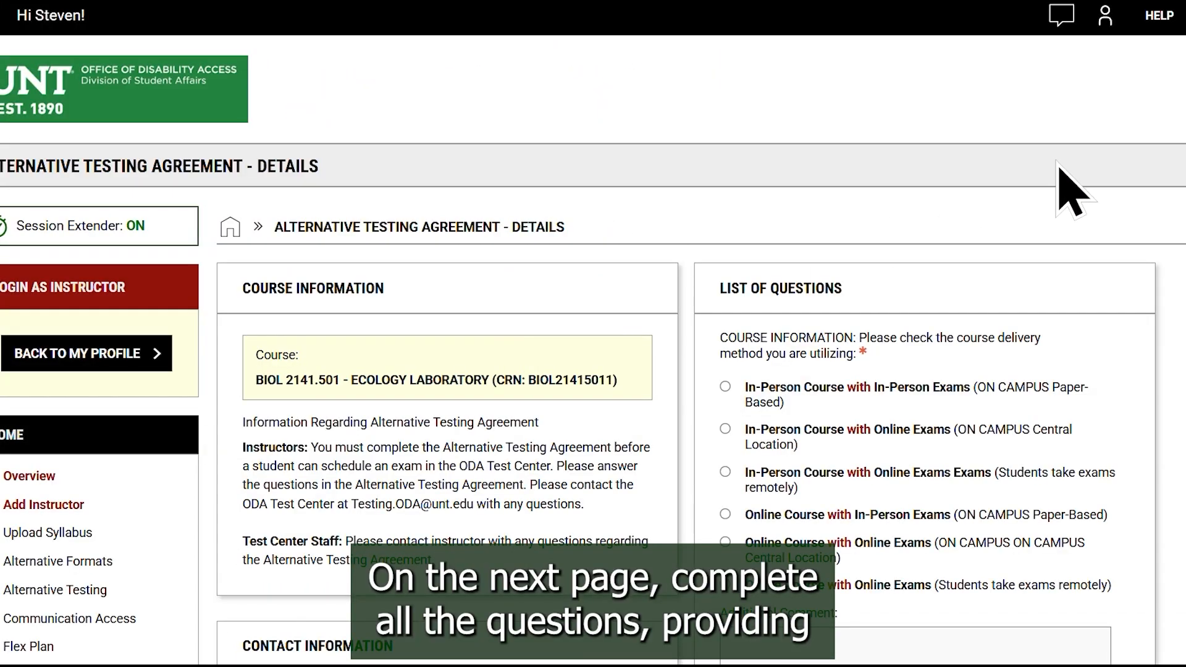
- Choose In-Person Course with In-Person Exams (on campus, paper-based) as the course delivery method
{"action": "scroll", "coordinate": [1062, 179], "scroll_direction": "down", "scroll_amount": 2}
{"action": "scroll", "coordinate": [1089, 157], "scroll_direction": "down", "scroll_amount": 1}
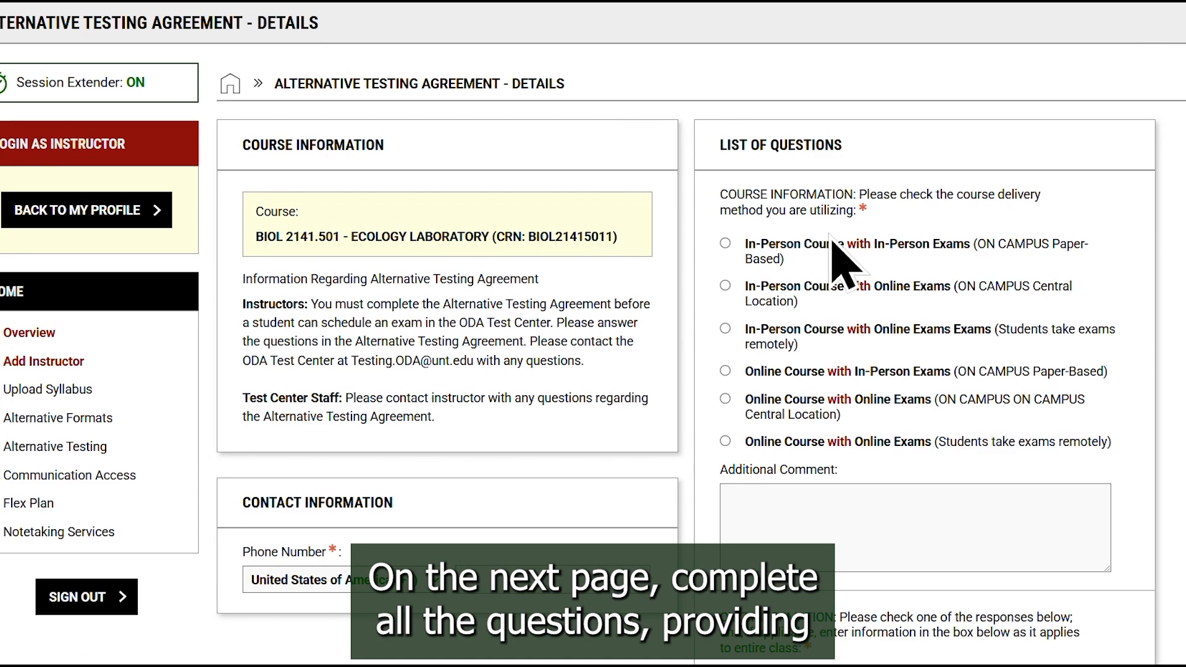
{"action": "left_click", "coordinate": [783, 247]}
- Enter the instructor's contact phone number in the contact information
{"action": "scroll", "coordinate": [888, 284], "scroll_direction": "down", "scroll_amount": 4}
{"action": "scroll", "coordinate": [889, 278], "scroll_direction": "down", "scroll_amount": 2}
{"action": "left_click", "coordinate": [485, 216]}
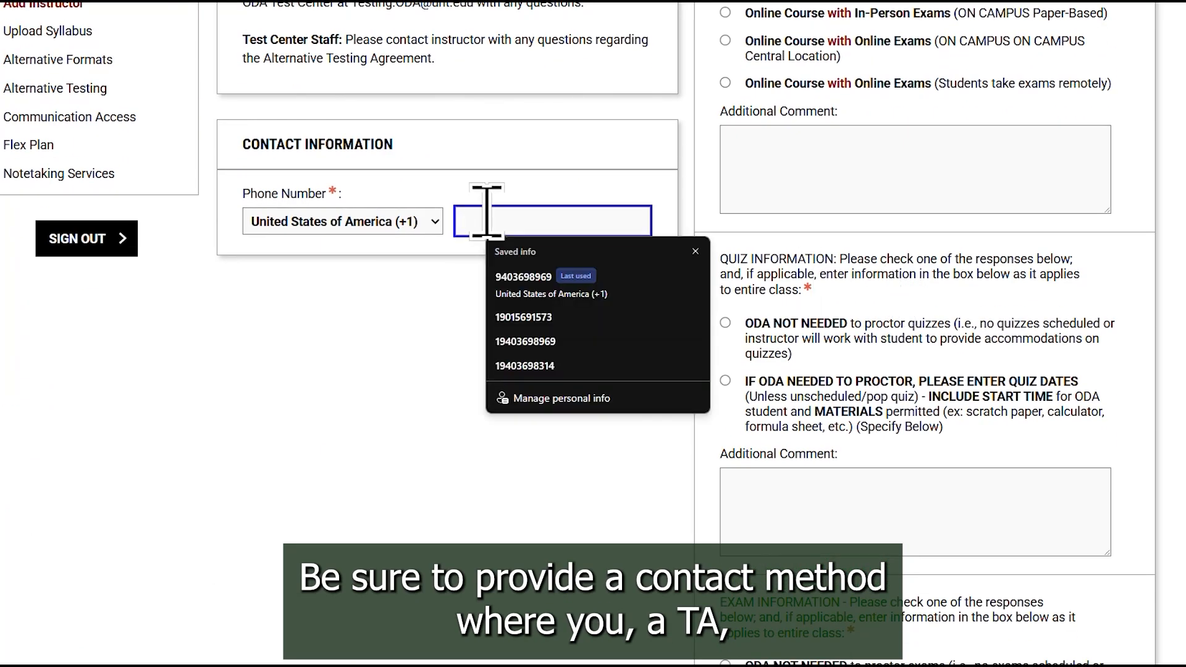
{"action": "left_click", "coordinate": [383, 350]}
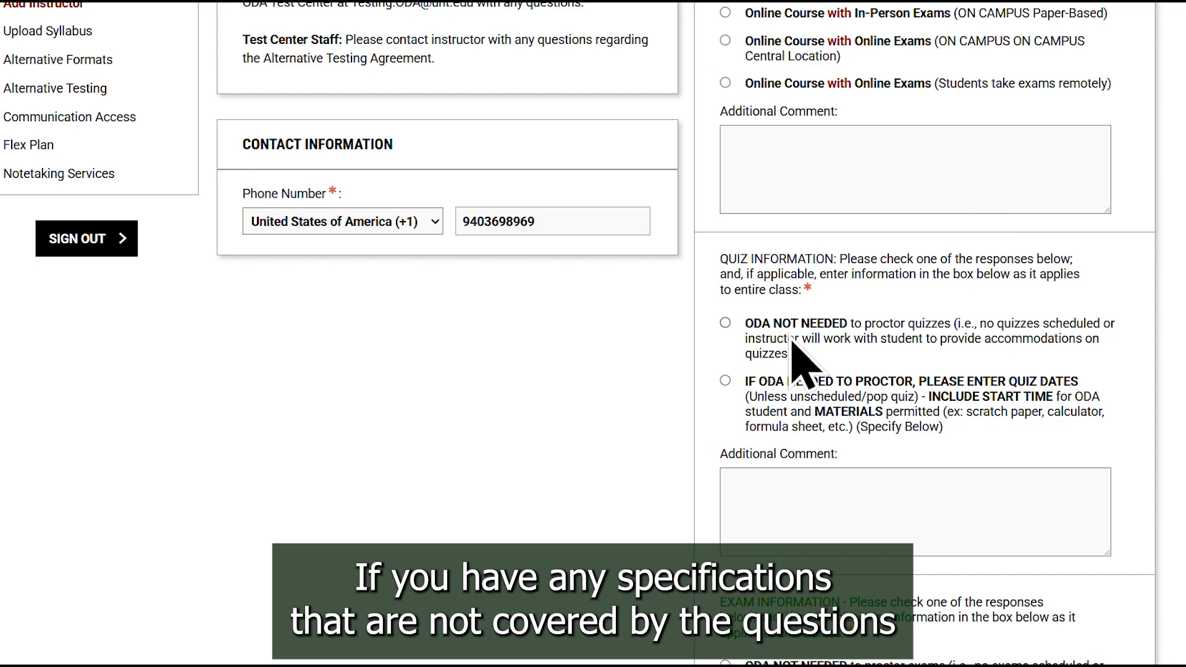
- Answer the quiz question with ODA NOT NEEDED to proctor quizzes and respond to the exam information question
{"action": "left_click", "coordinate": [725, 322]}
{"action": "scroll", "coordinate": [797, 358], "scroll_direction": "down", "scroll_amount": 1}
{"action": "scroll", "coordinate": [792, 339], "scroll_direction": "down", "scroll_amount": 6}
{"action": "left_click", "coordinate": [791, 334]}
- Choose Scan and email for exam return with the return e-mail address as comment, and submit the agreement to continue to exam dates
{"action": "scroll", "coordinate": [791, 331], "scroll_direction": "down", "scroll_amount": 2}
{"action": "left_click", "coordinate": [788, 265]}
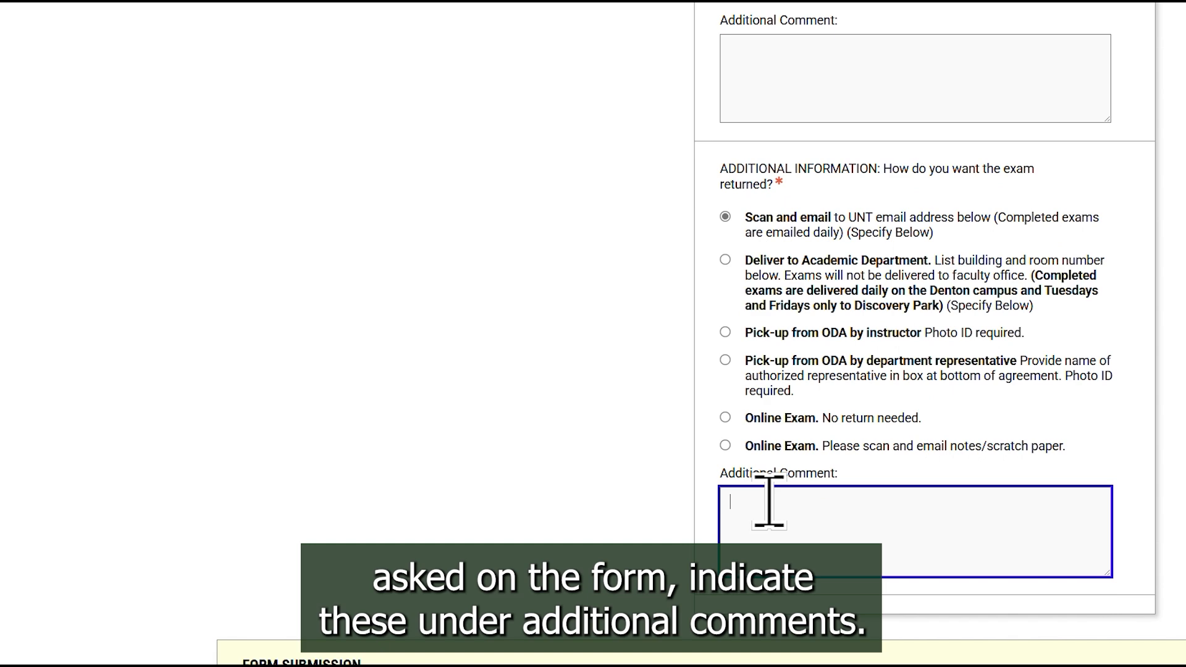
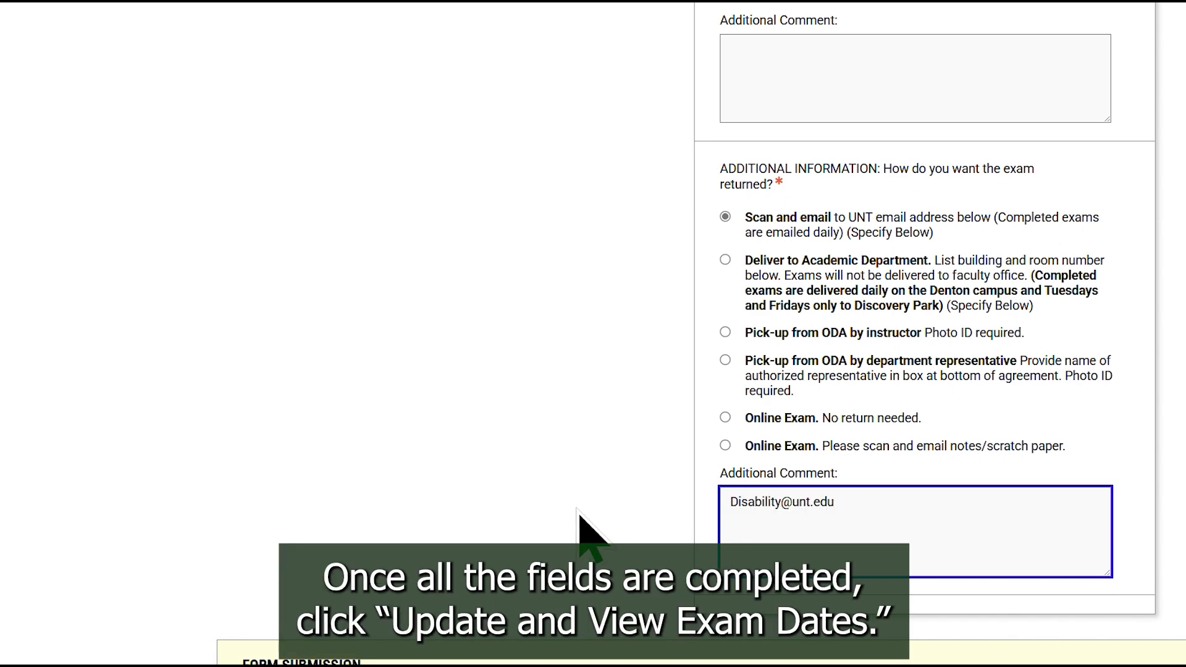
{"action": "scroll", "coordinate": [584, 524], "scroll_direction": "down", "scroll_amount": 3}
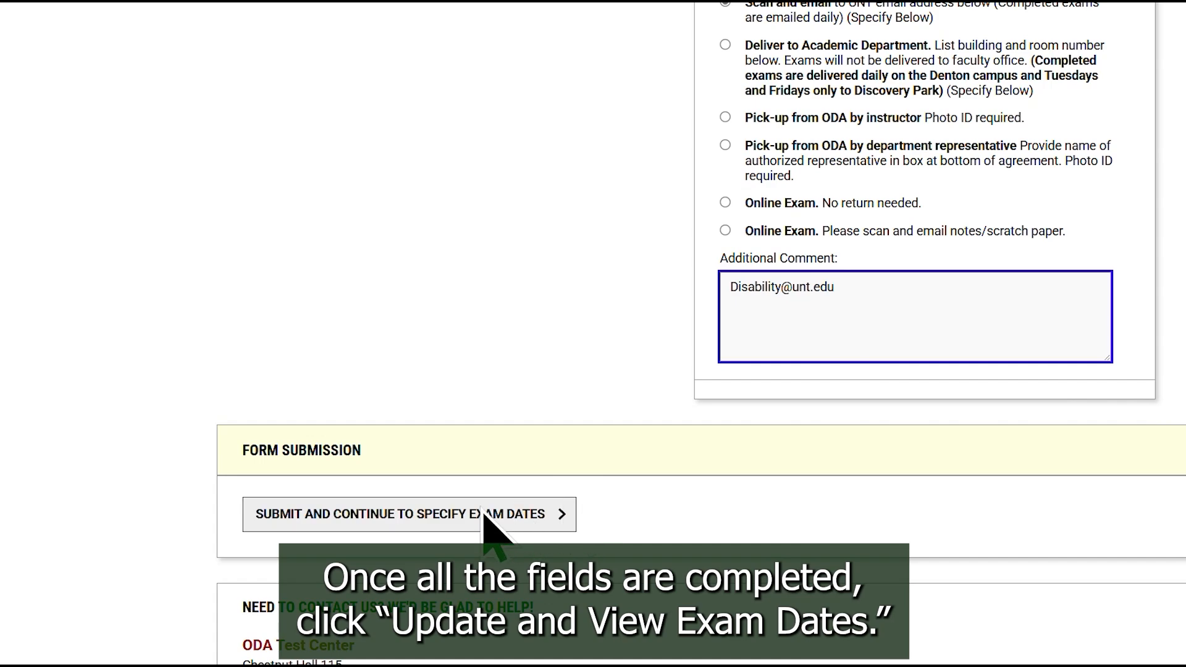
{"action": "left_click", "coordinate": [463, 539]}
- Set the exam type to Exam/Midterm and its date to 04/21/2025
{"action": "scroll", "coordinate": [605, 451], "scroll_direction": "down", "scroll_amount": 3}
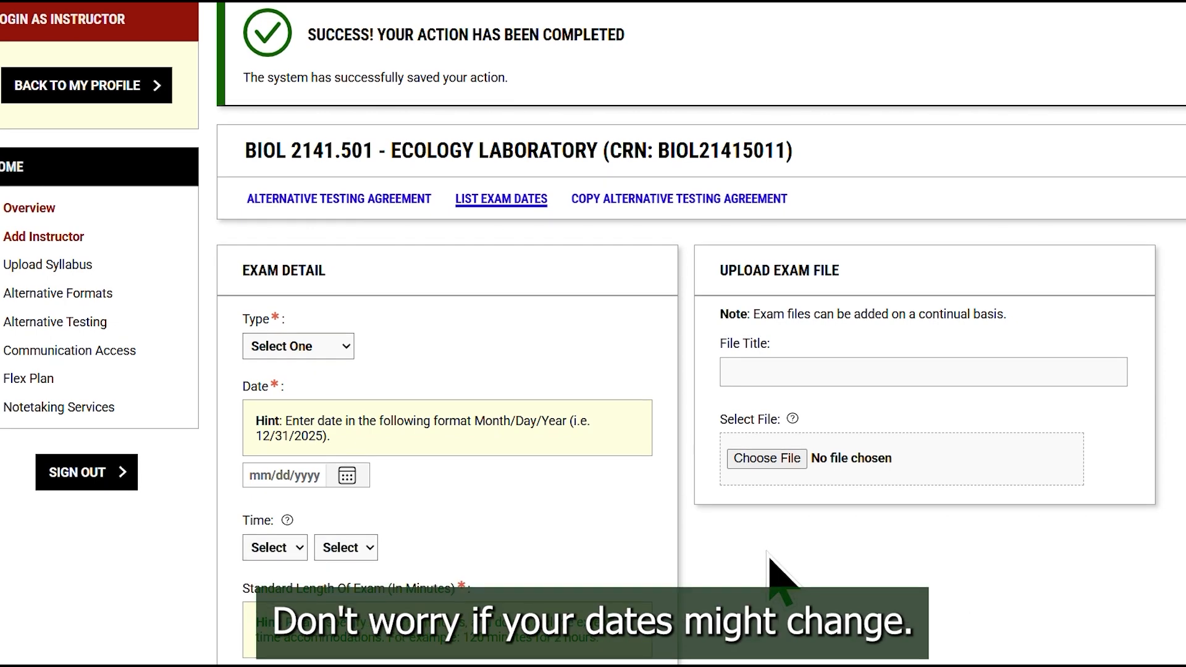
{"action": "scroll", "coordinate": [773, 569], "scroll_direction": "down", "scroll_amount": 1}
{"action": "left_click", "coordinate": [318, 277]}
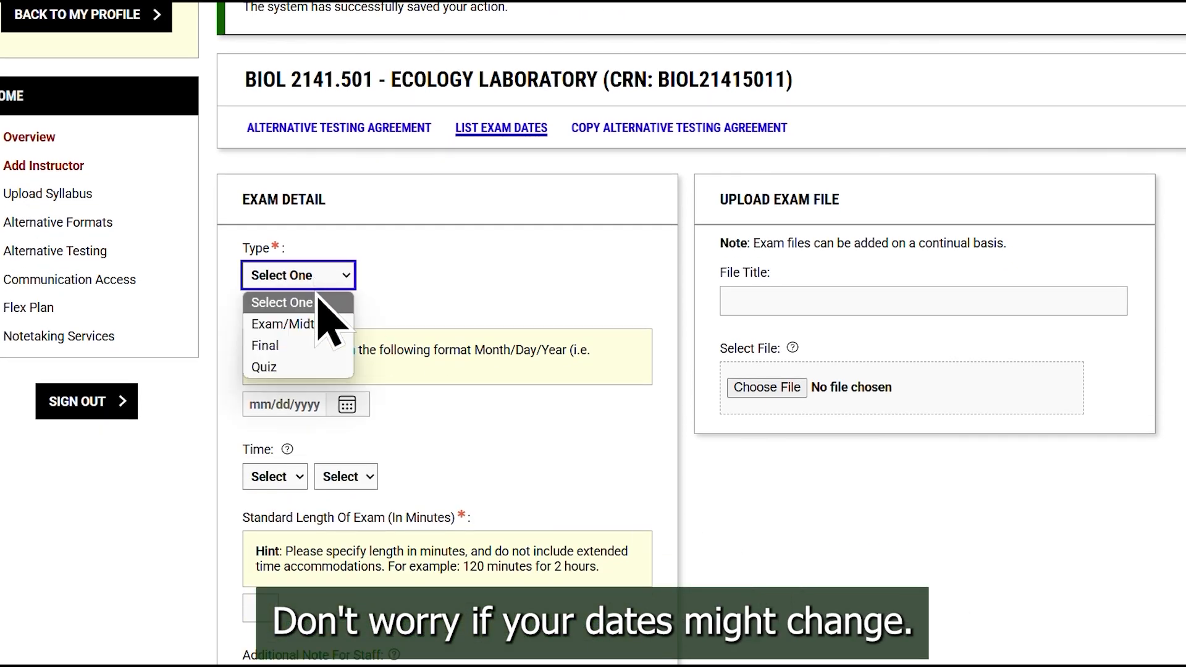
{"action": "left_click", "coordinate": [310, 323]}
{"action": "left_click", "coordinate": [346, 405]}
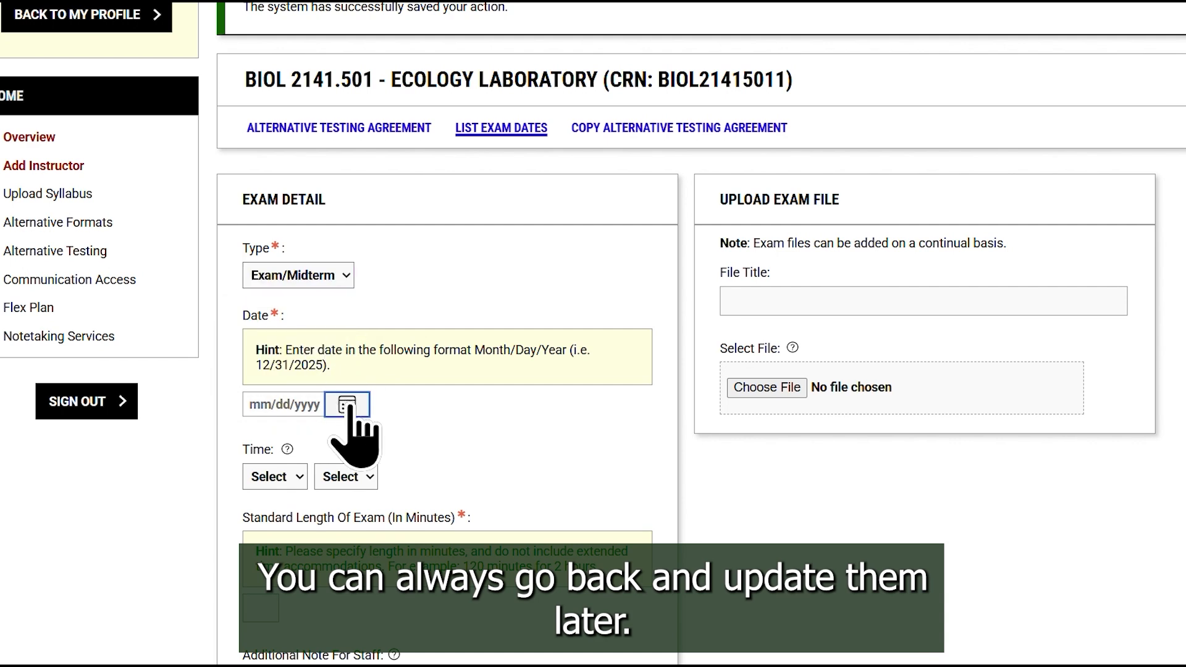
{"action": "scroll", "coordinate": [405, 485], "scroll_direction": "down", "scroll_amount": 1}
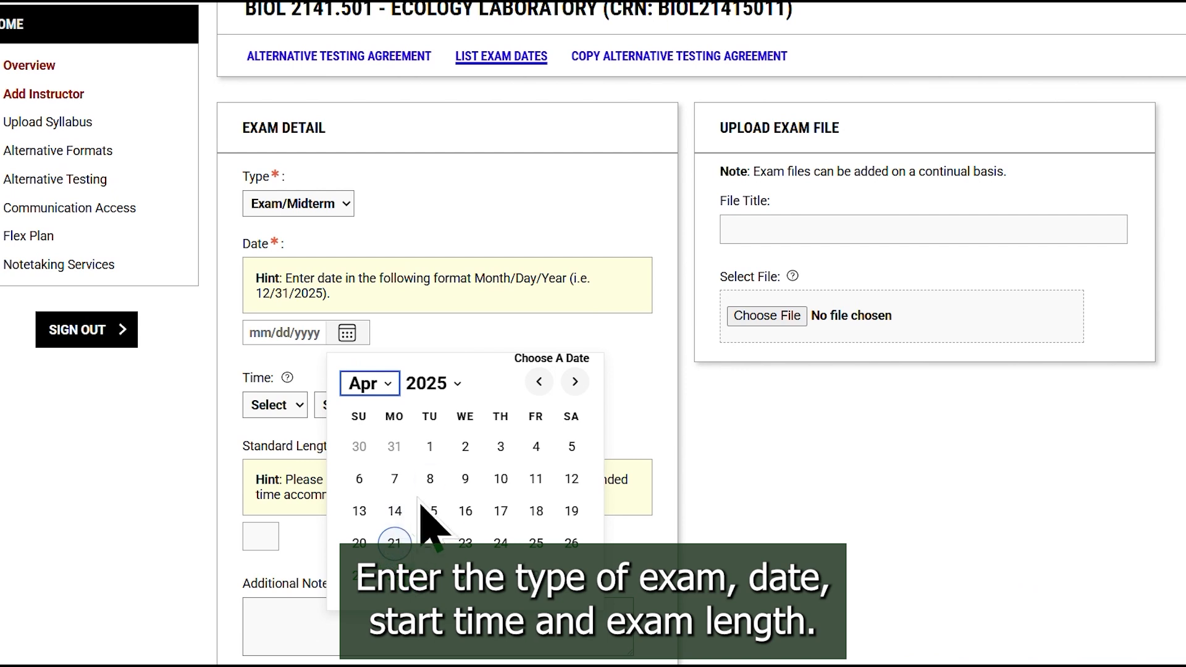
{"action": "left_click", "coordinate": [395, 547]}
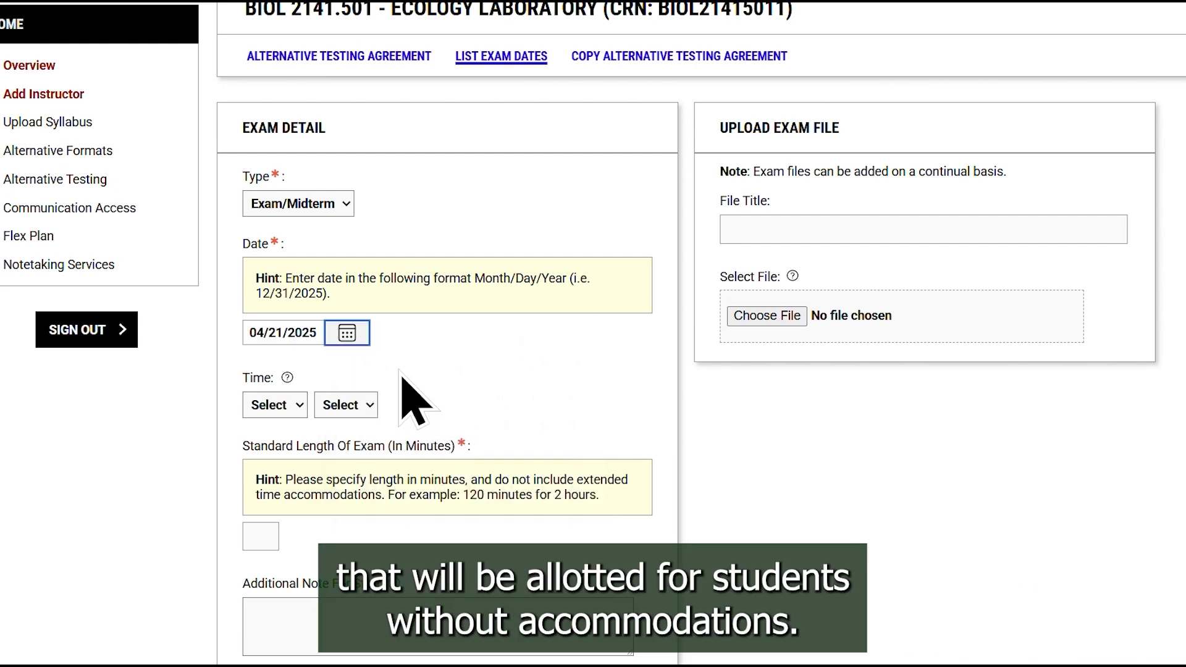
- Set the exam time to 5 PM, 00 minutes, and its standard length to 50 minutes
{"action": "left_click", "coordinate": [293, 403]}
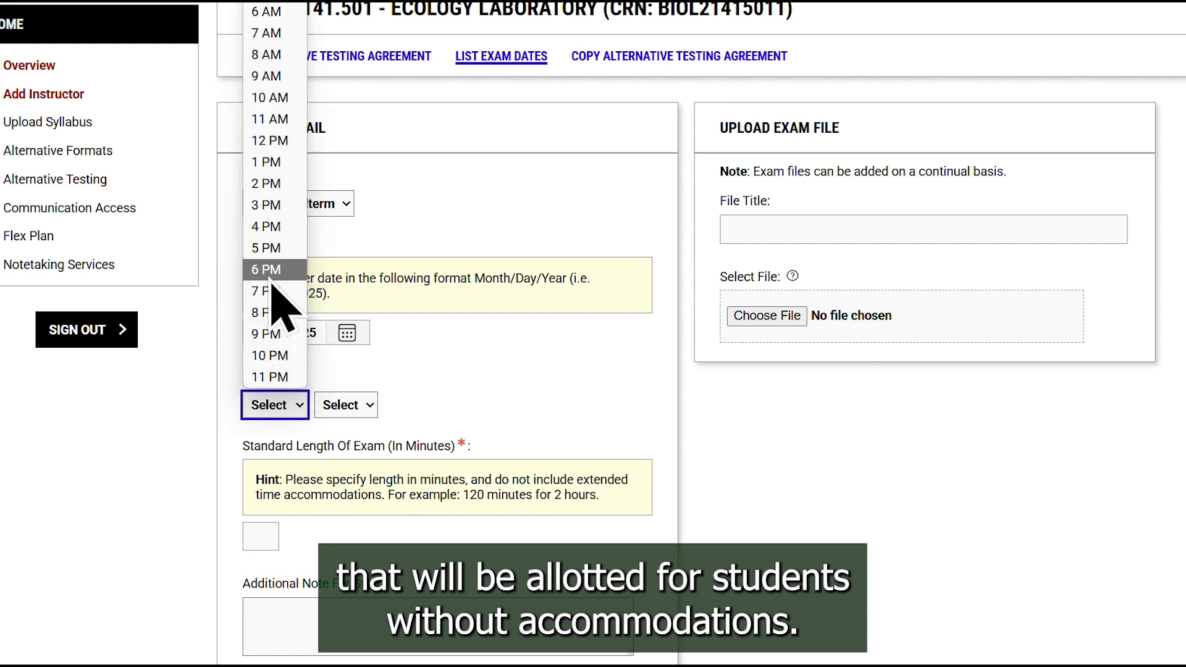
{"action": "left_click", "coordinate": [275, 247]}
{"action": "left_click", "coordinate": [345, 405]}
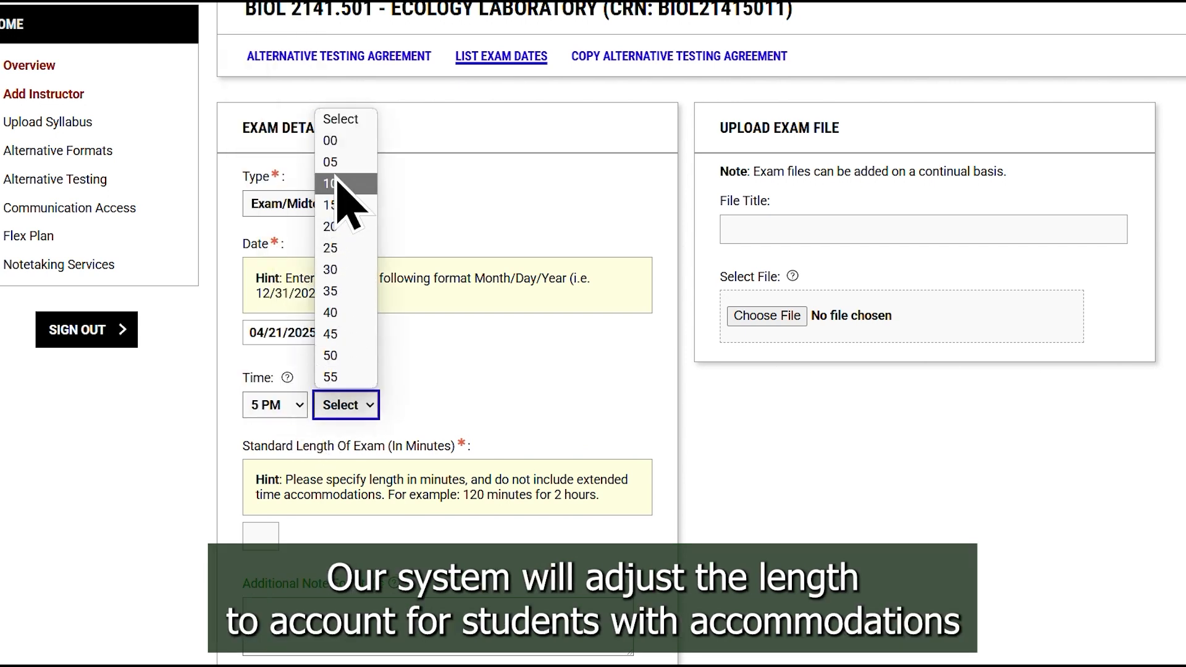
{"action": "left_click", "coordinate": [339, 144]}
{"action": "left_click", "coordinate": [258, 533]}
{"action": "type", "text": "50"}
- Enter N/A as the additional note for staff
{"action": "scroll", "coordinate": [574, 407], "scroll_direction": "down", "scroll_amount": 1}
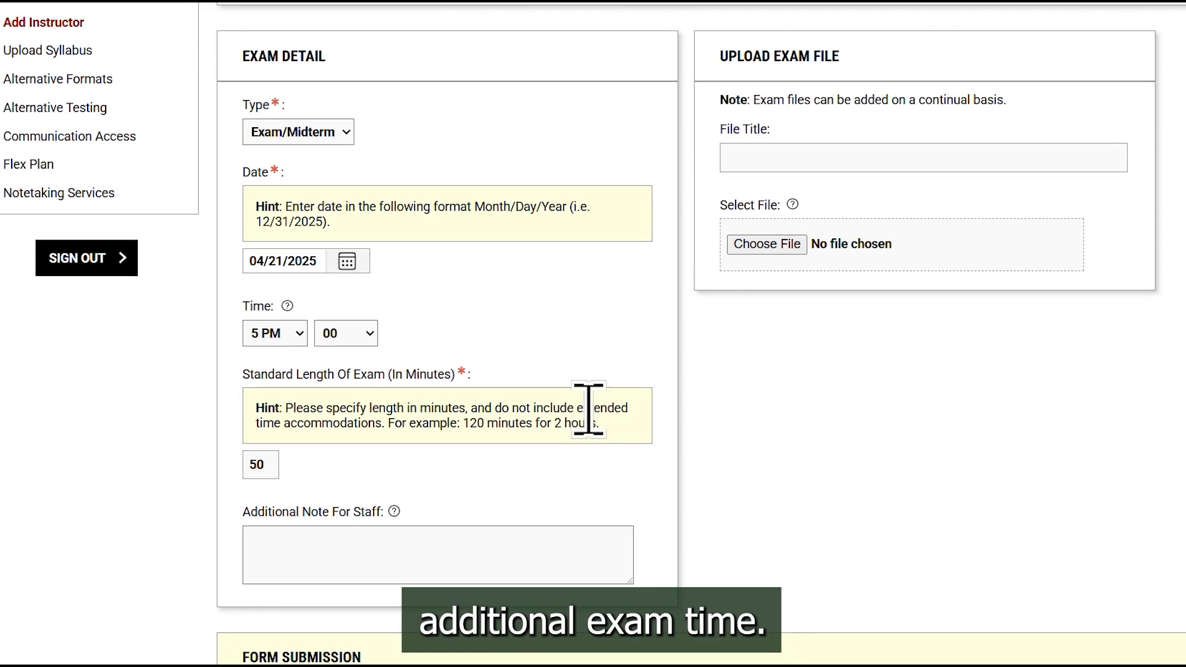
{"action": "scroll", "coordinate": [680, 463], "scroll_direction": "down", "scroll_amount": 2}
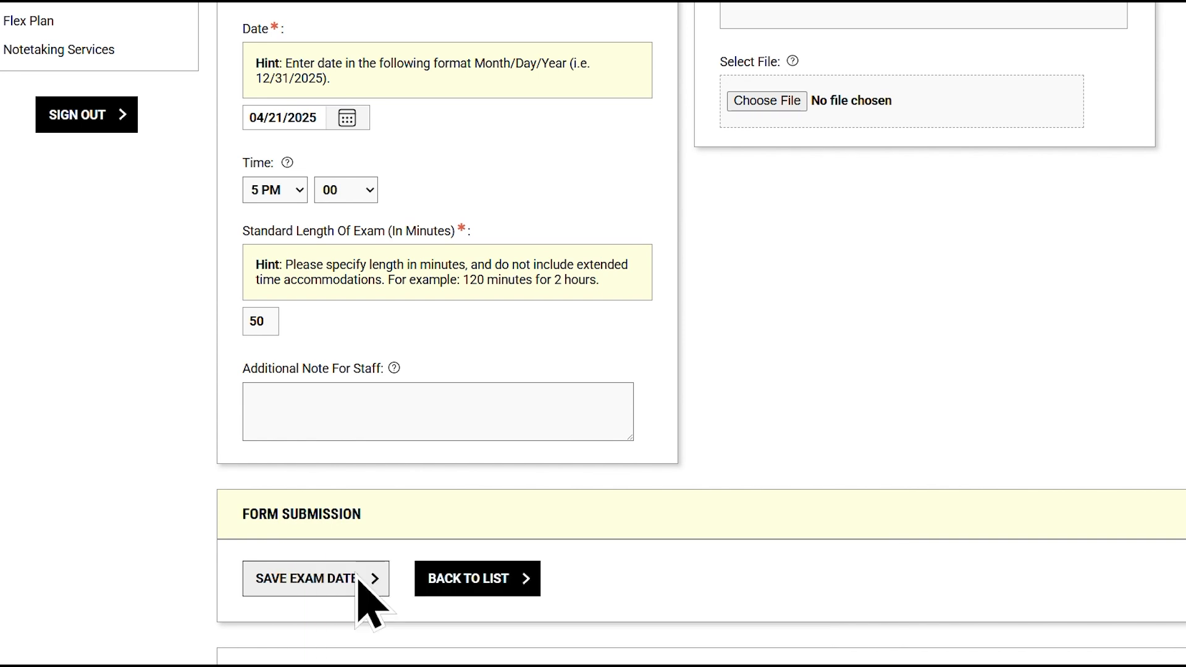
{"action": "left_click", "coordinate": [410, 408]}
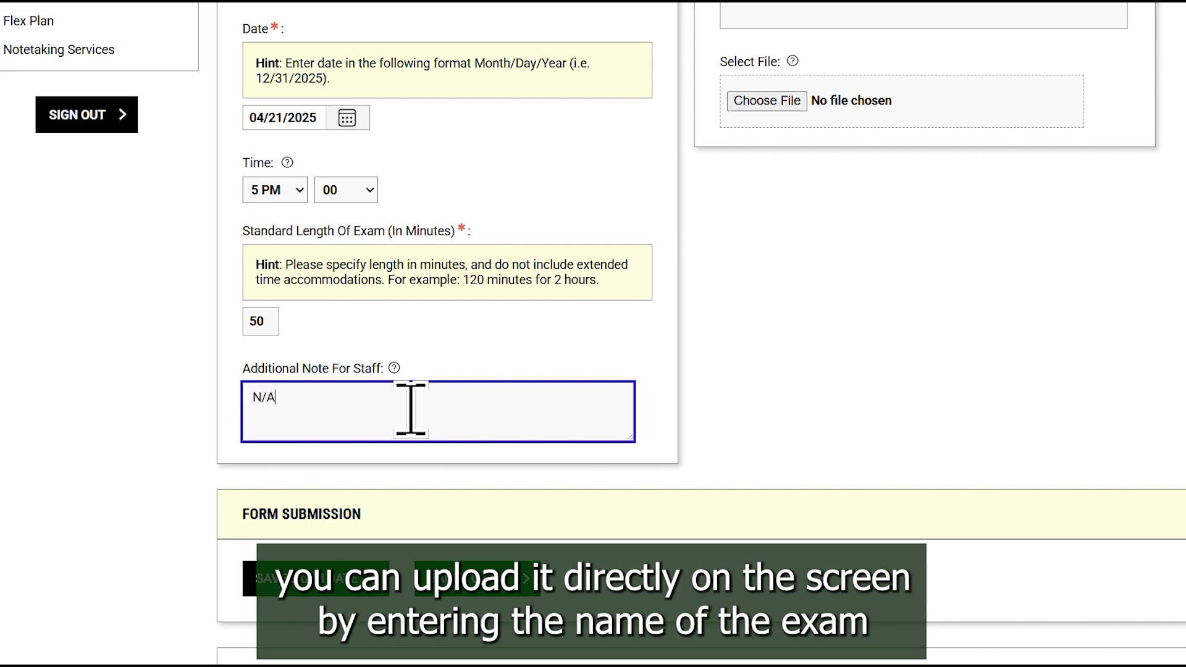
- Enter Exam 3 as the title of the exam file for upload
{"action": "scroll", "coordinate": [1143, 365], "scroll_direction": "up", "scroll_amount": 3}
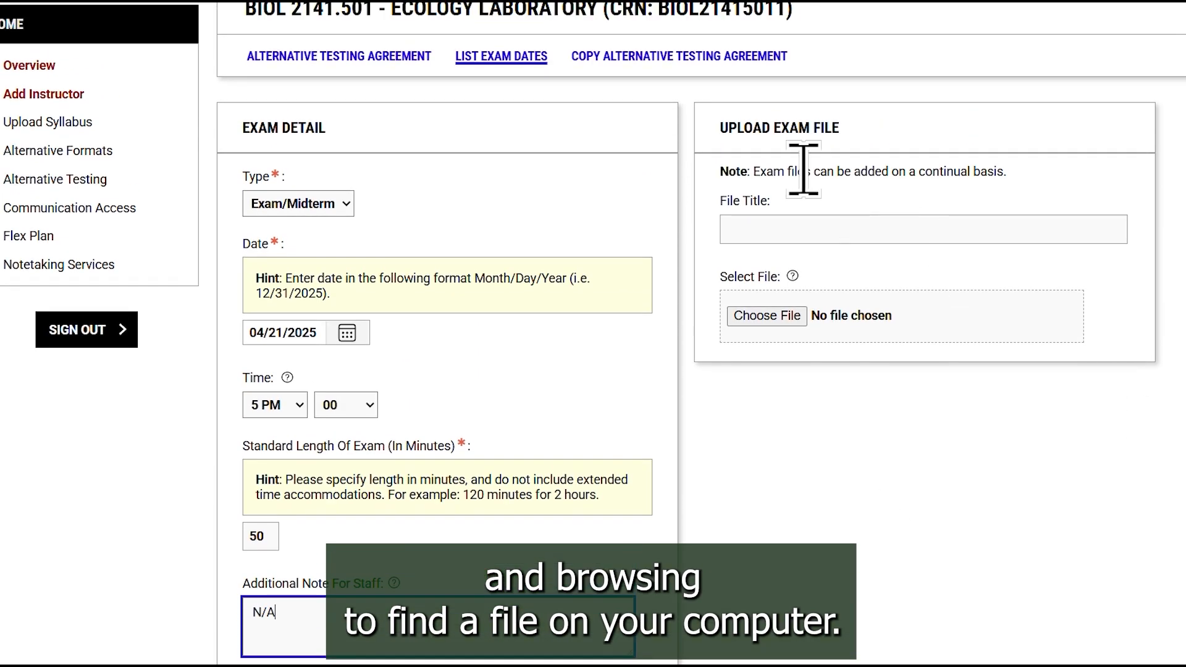
{"action": "left_click", "coordinate": [743, 222]}
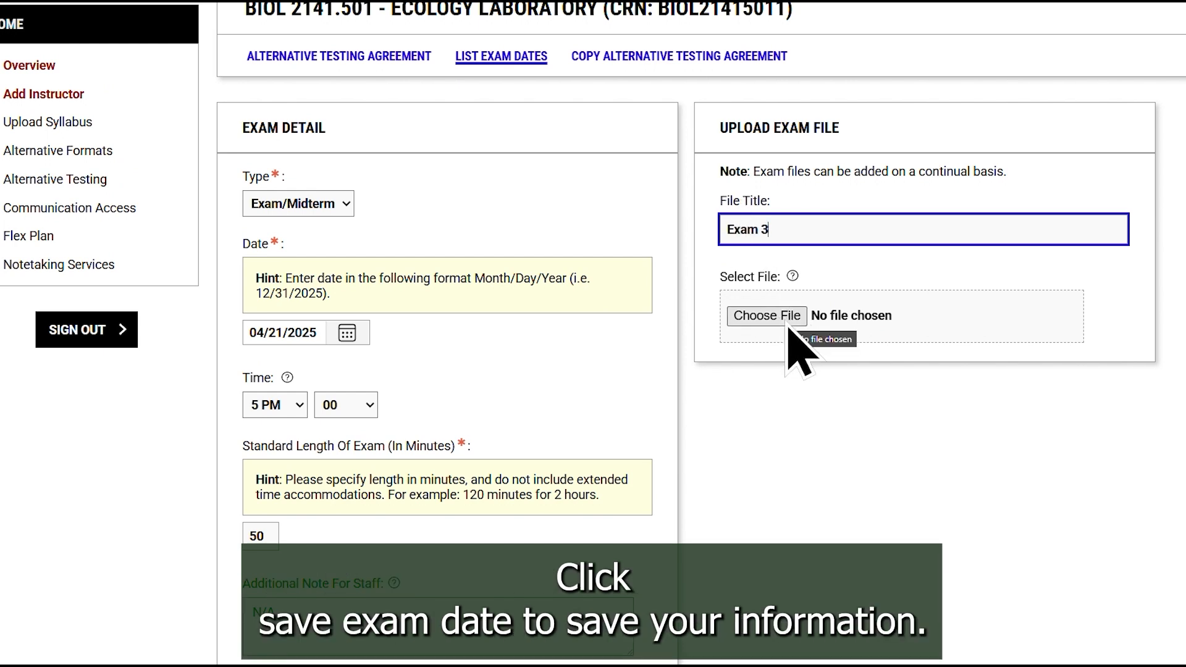
{"action": "scroll", "coordinate": [784, 437], "scroll_direction": "down", "scroll_amount": 7}
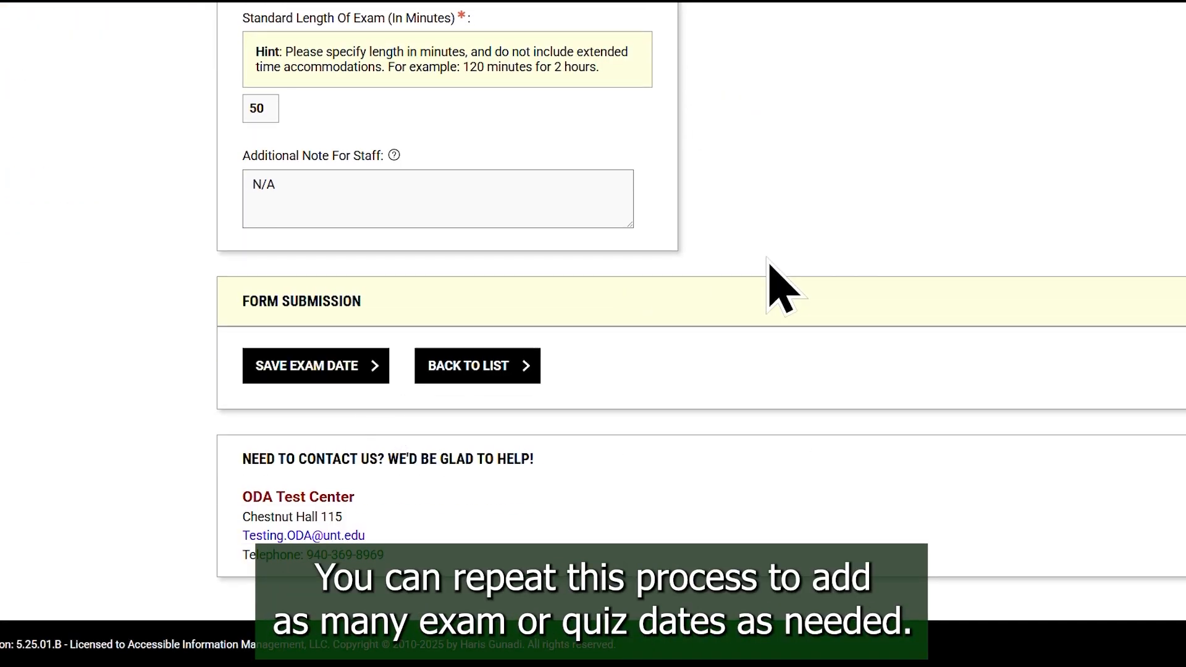
- Remove text from the exam file title and save the exam date
{"action": "scroll", "coordinate": [768, 286], "scroll_direction": "up", "scroll_amount": 6}
{"action": "key", "text": "BackSpace"}
{"action": "key", "text": "BackSpace"}
{"action": "key", "text": "BackSpace"}
{"action": "key", "text": "BackSpace"}
{"action": "scroll", "coordinate": [817, 404], "scroll_direction": "down", "scroll_amount": 6}
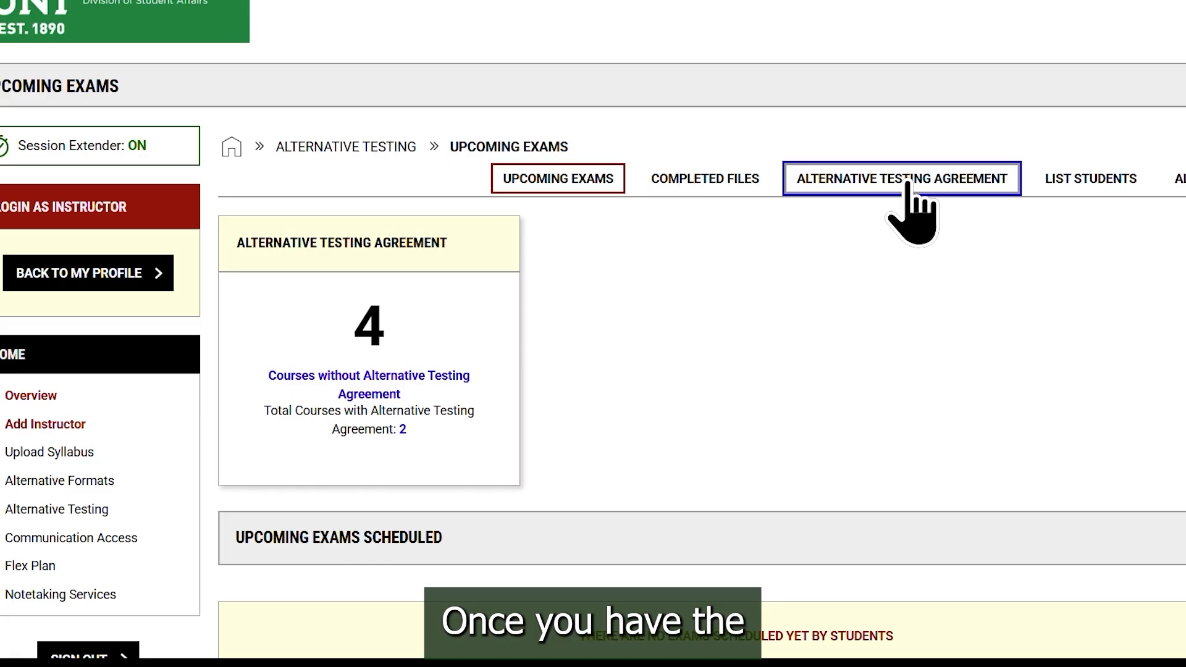
- Open the Copy Alternative Testing Agreement form for the existing BIOL 2141.501 agreement
{"action": "left_click", "coordinate": [905, 184]}
{"action": "scroll", "coordinate": [906, 345], "scroll_direction": "down", "scroll_amount": 2}
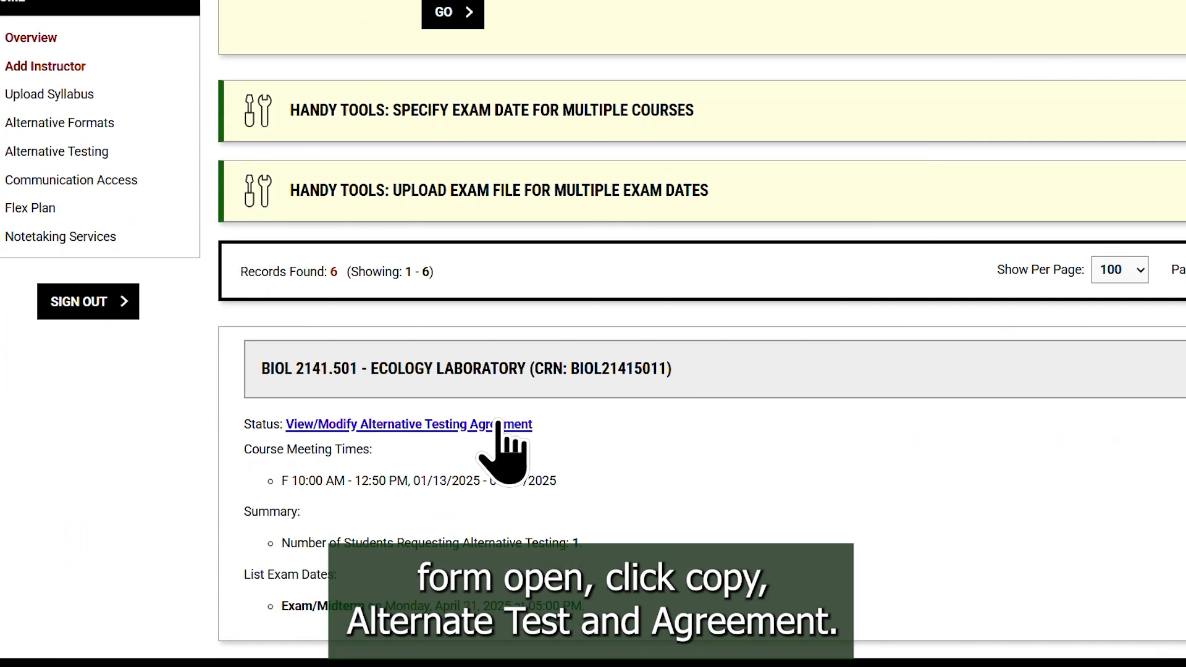
{"action": "left_click", "coordinate": [484, 426]}
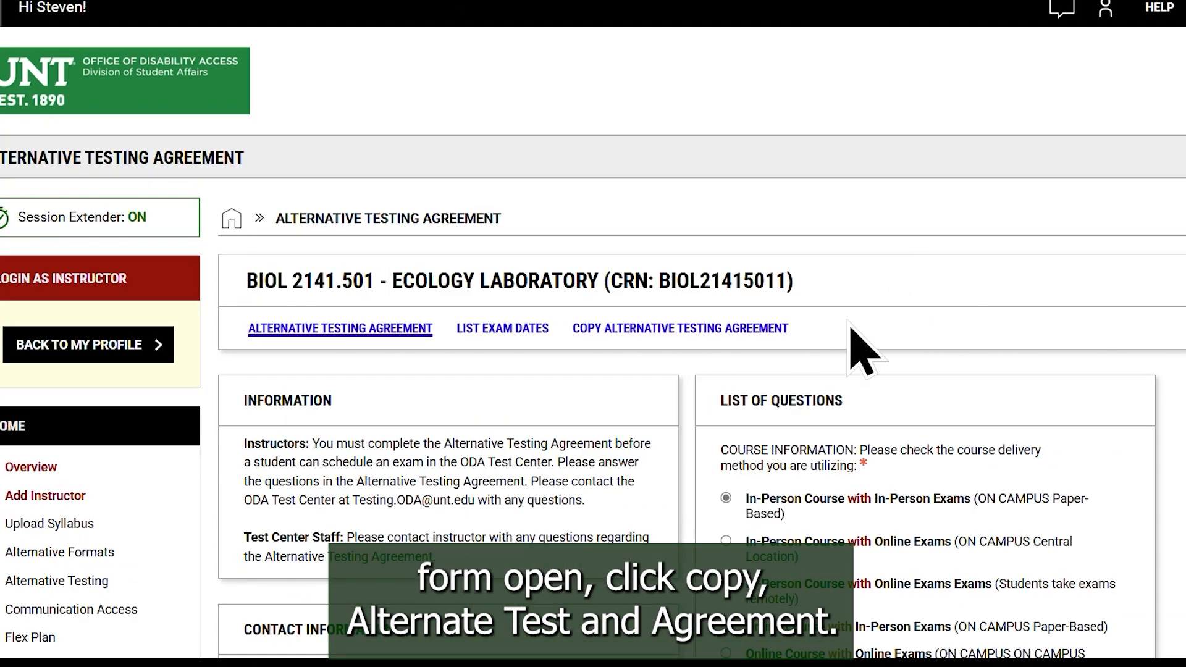
{"action": "left_click", "coordinate": [673, 333]}
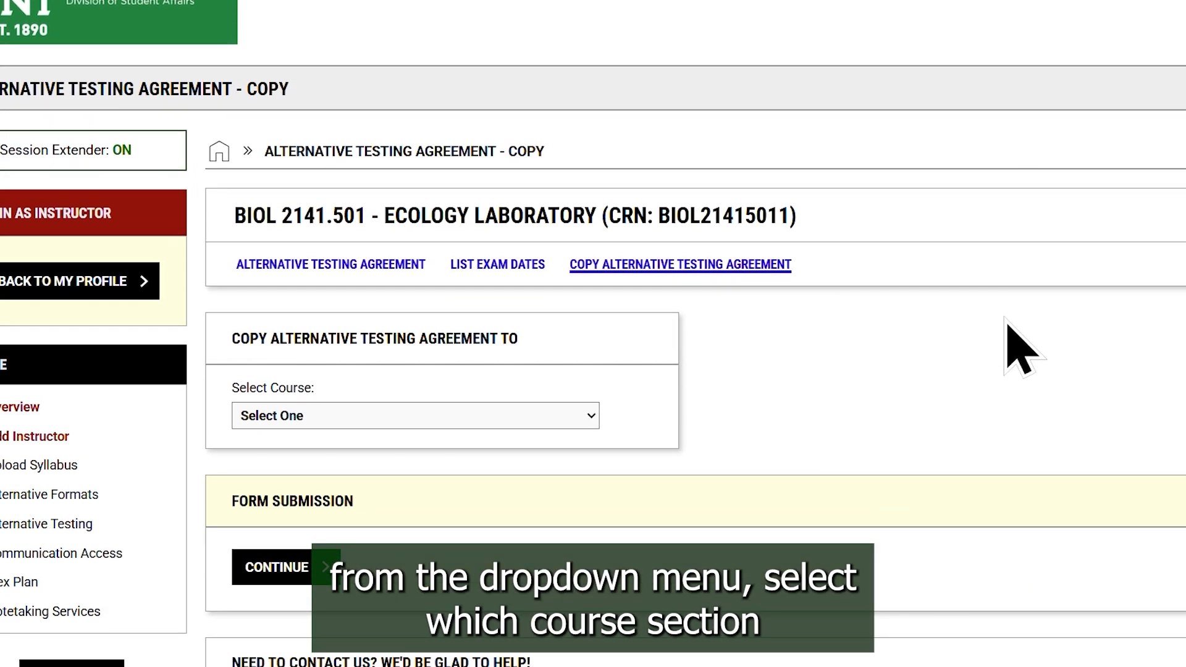
- Choose BIOL 2141.502 - Ecology Laboratory as the course to copy the agreement to and continue to the exam details
{"action": "left_click", "coordinate": [556, 415]}
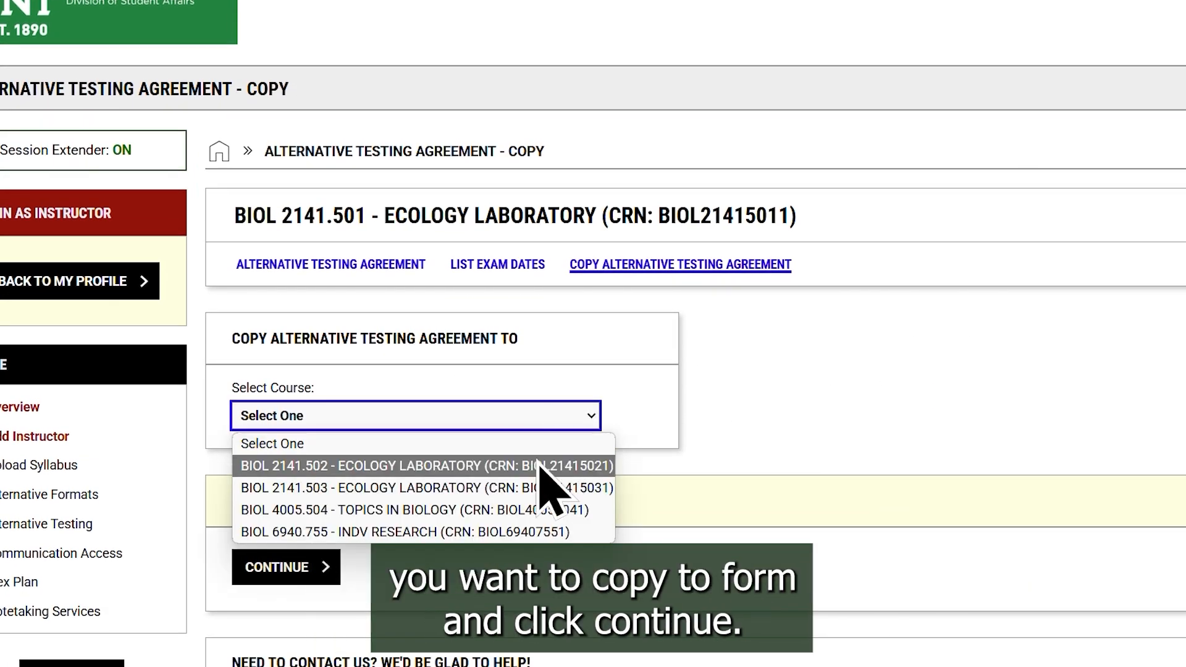
{"action": "left_click", "coordinate": [540, 465]}
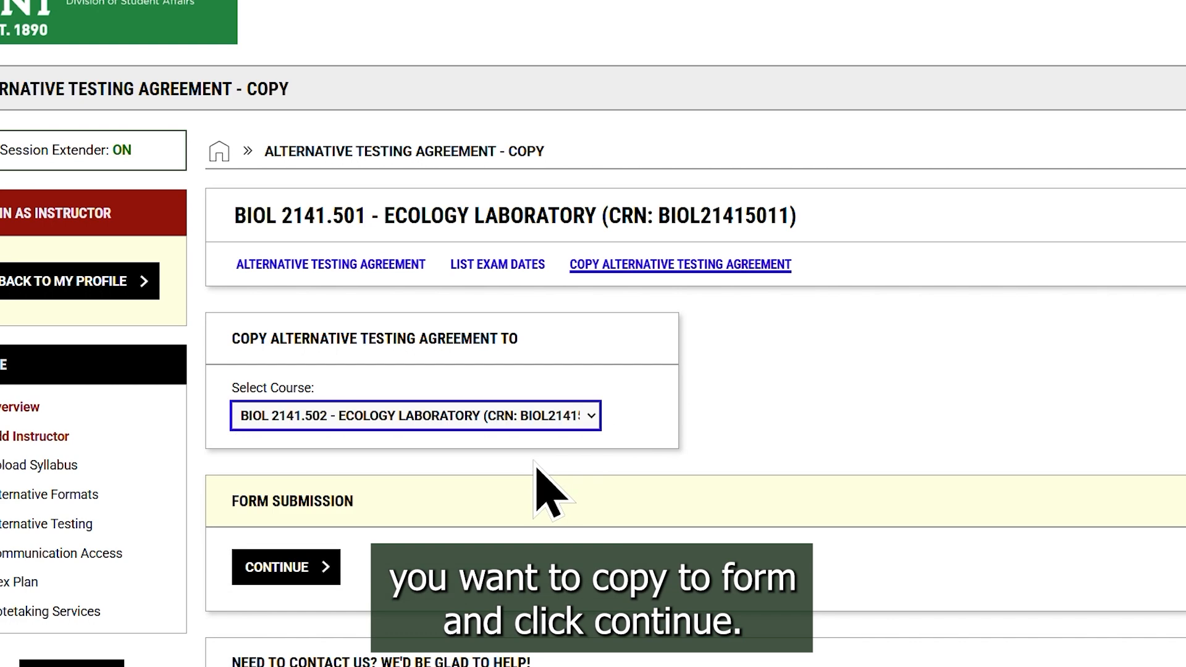
{"action": "left_click", "coordinate": [304, 579]}
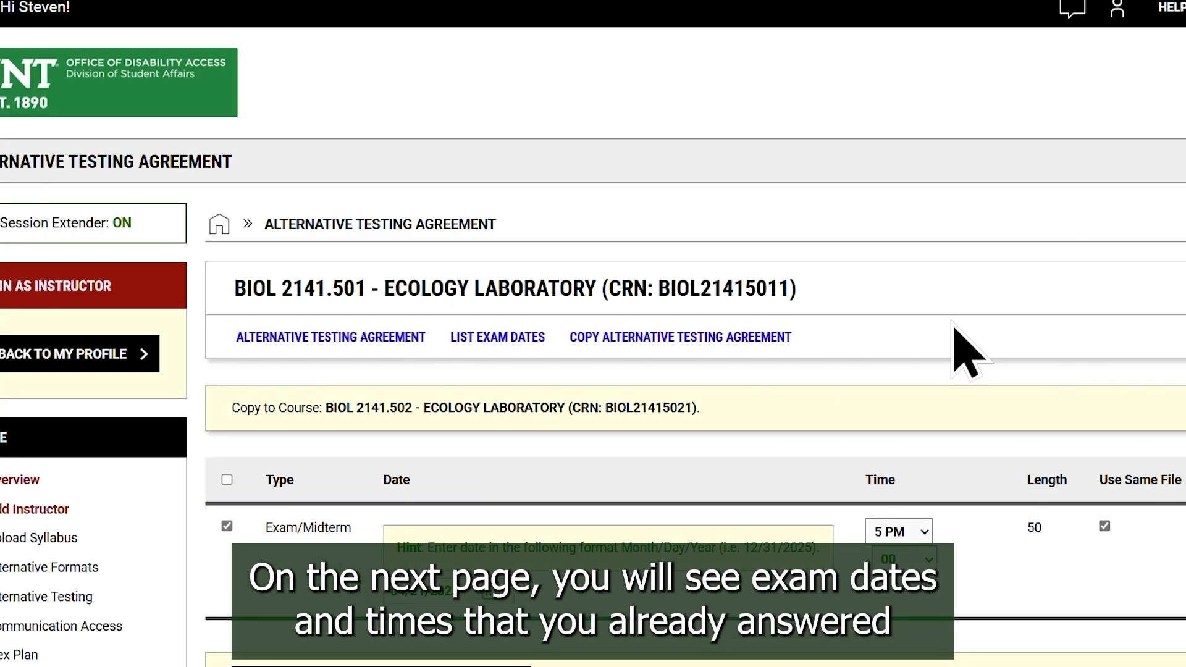
- Keep the same exam file enabled for the Exam/Midterm and copy the Alternative Testing Agreement to BIOL 2141.502
{"action": "scroll", "coordinate": [957, 337], "scroll_direction": "down", "scroll_amount": 1}
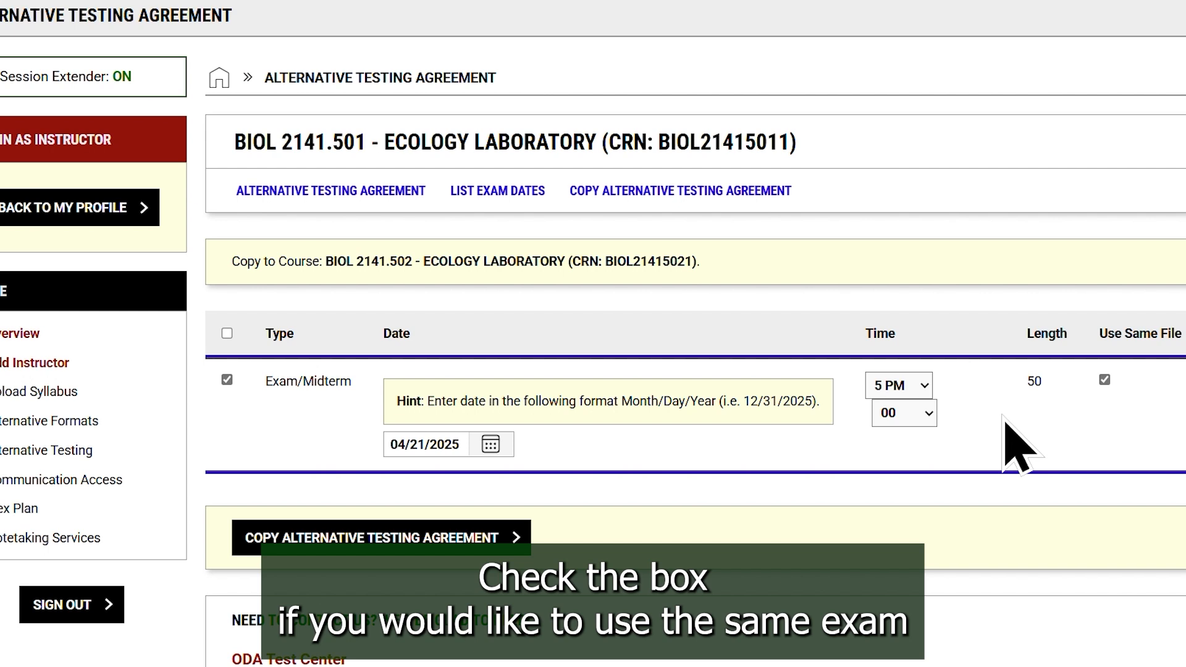
{"action": "left_click", "coordinate": [1105, 379]}
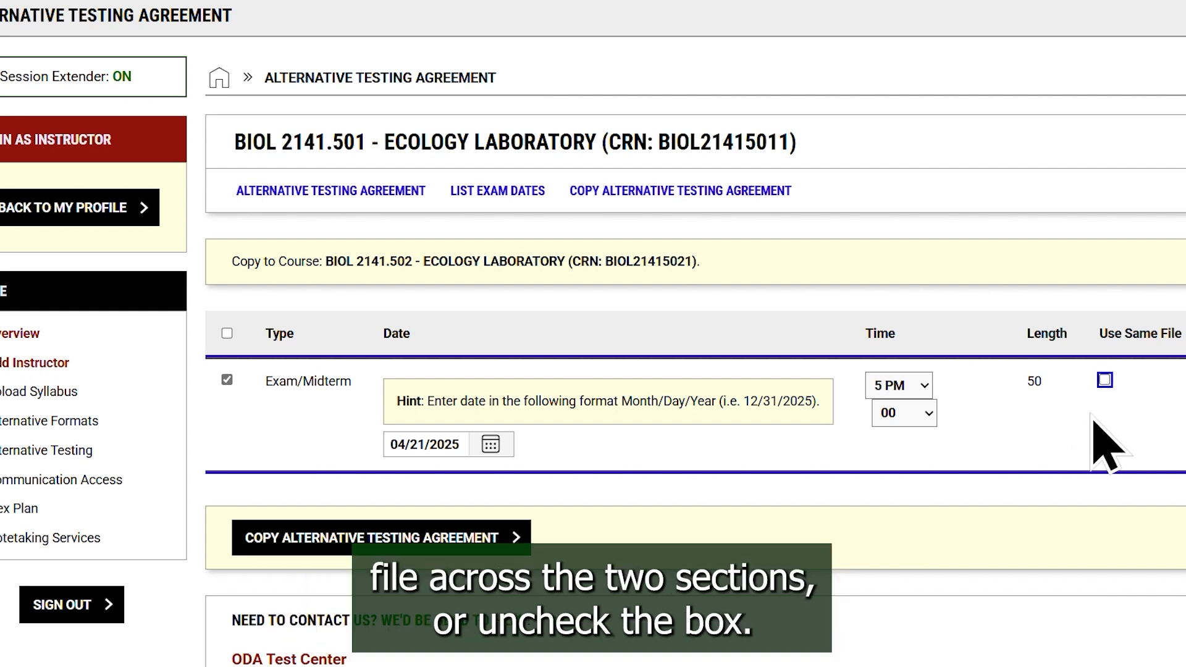
{"action": "left_click", "coordinate": [1104, 379]}
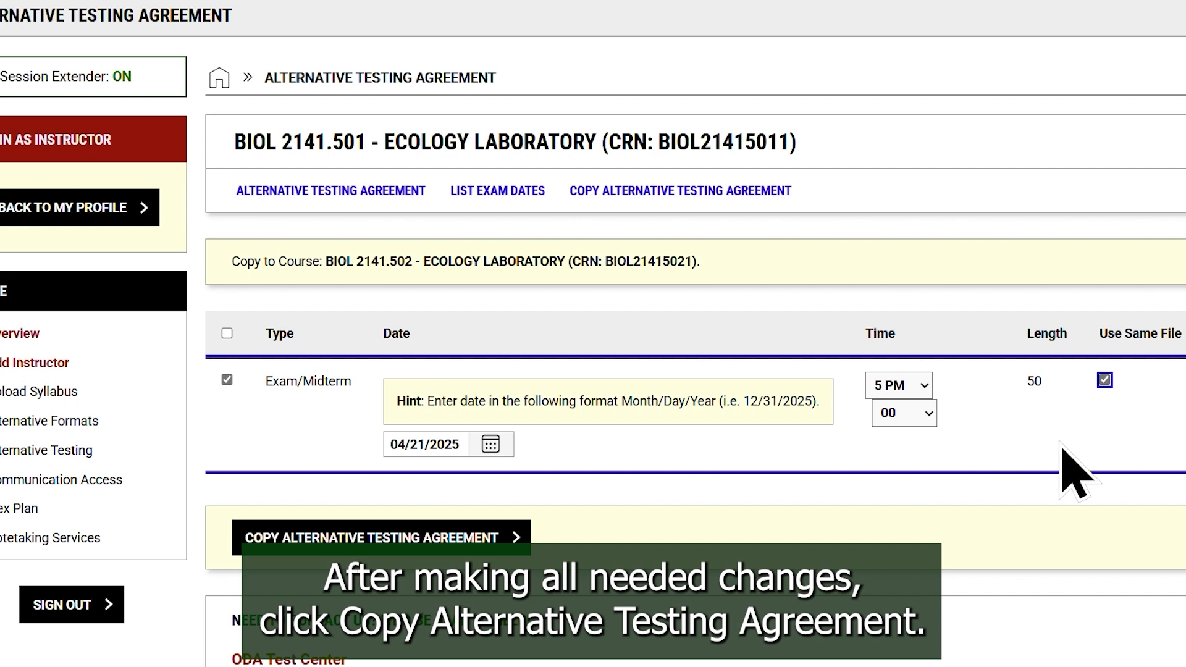
{"action": "left_click", "coordinate": [481, 547]}
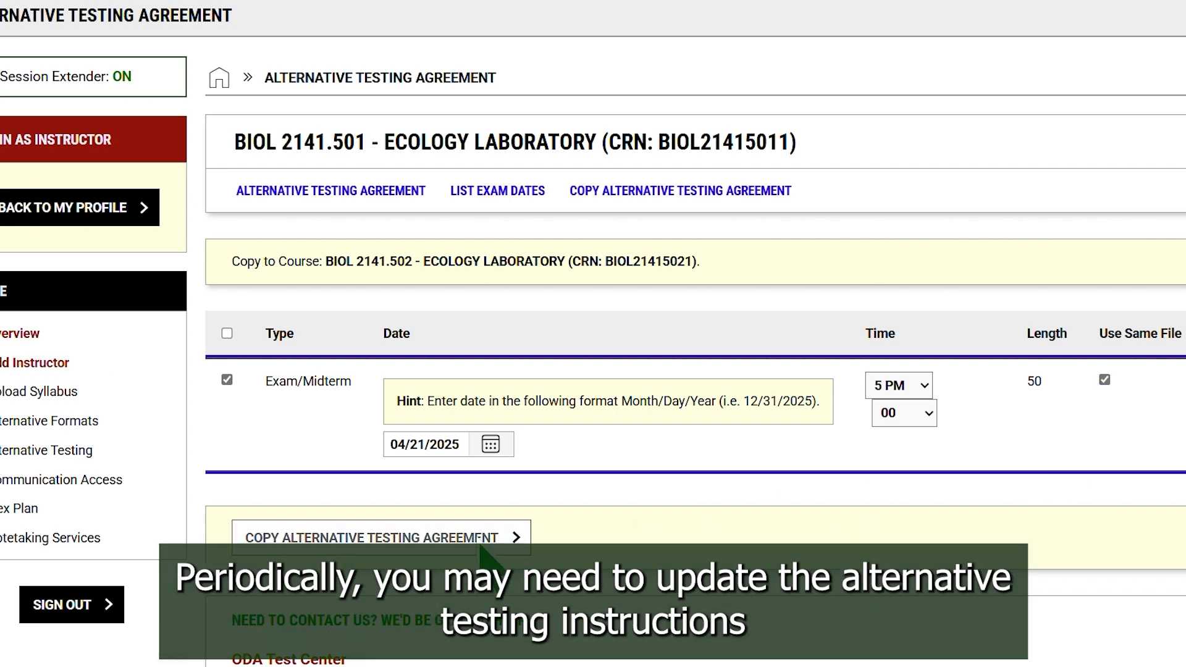